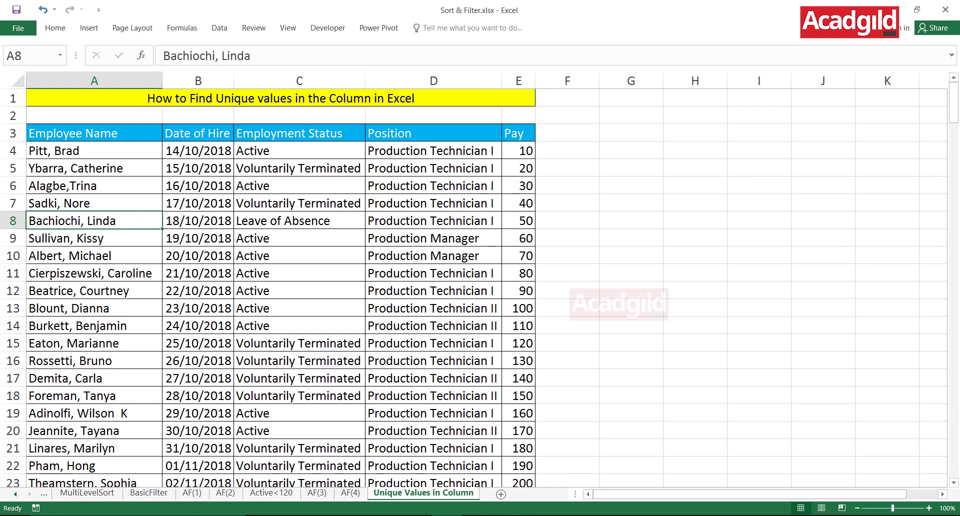
Examine the sheet title, the employee table and its five column headers from Employee Name to Pay.
click(280, 98)
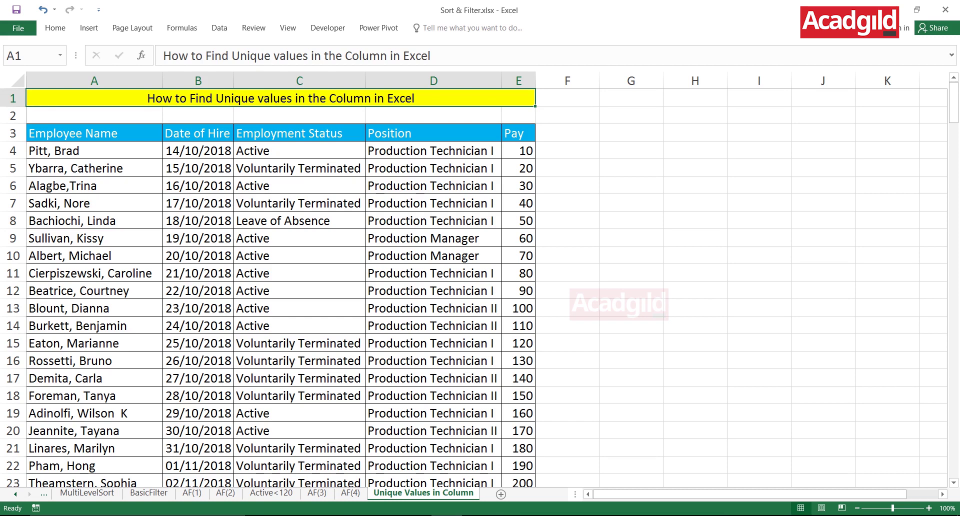
drag(75, 133, 540, 388)
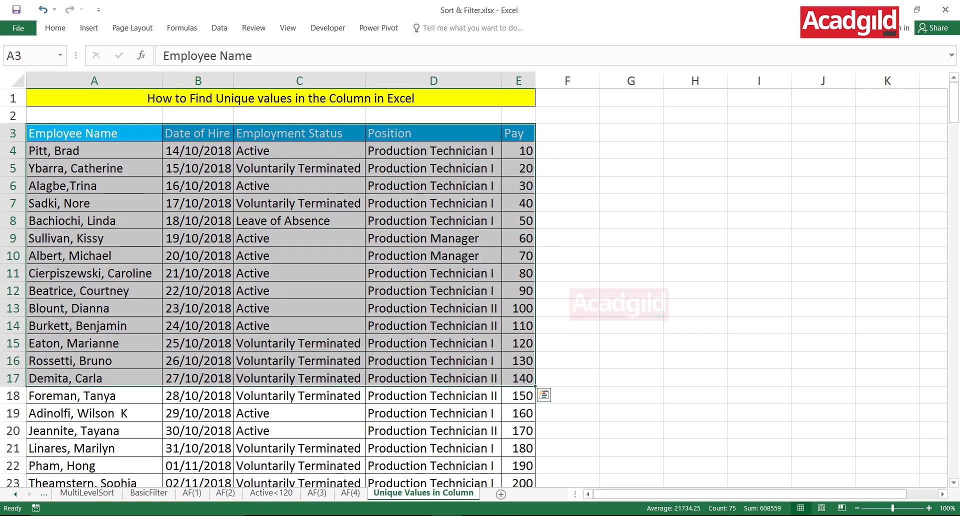
click(94, 133)
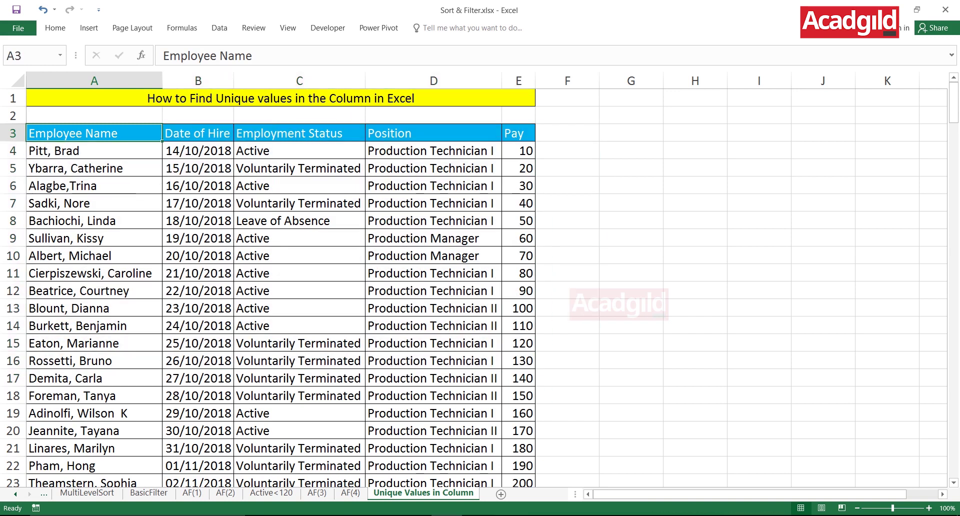
click(197, 133)
click(300, 133)
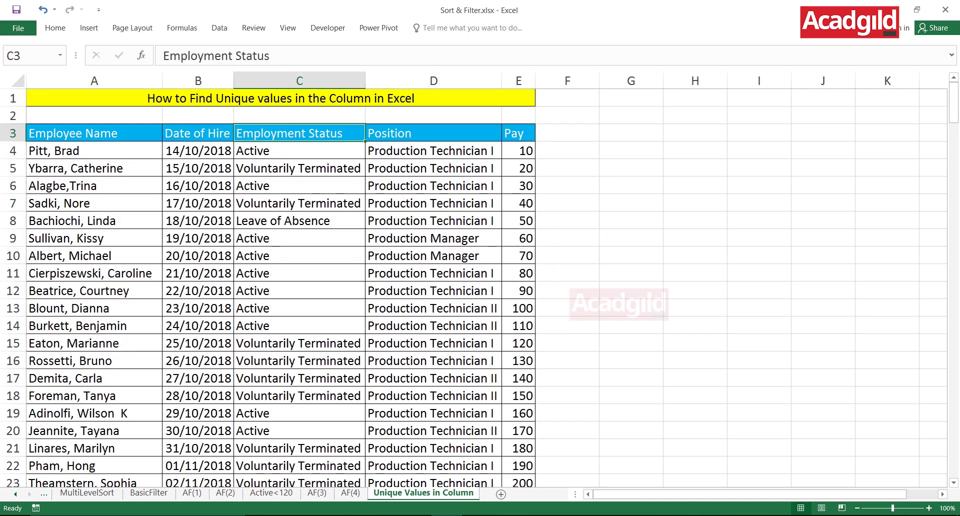
click(433, 133)
click(519, 133)
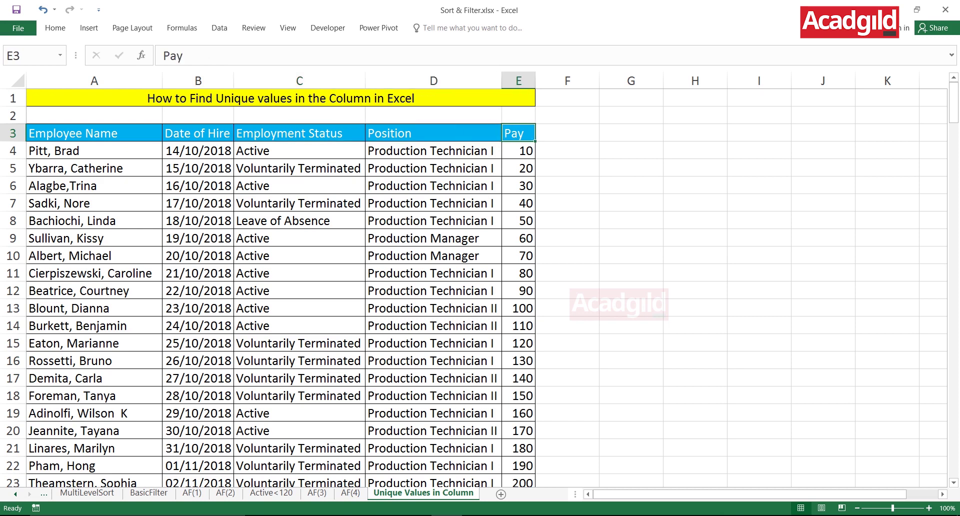
Examine the entries down the Employment Status column to see which status values occur and repeat.
click(300, 133)
click(300, 150)
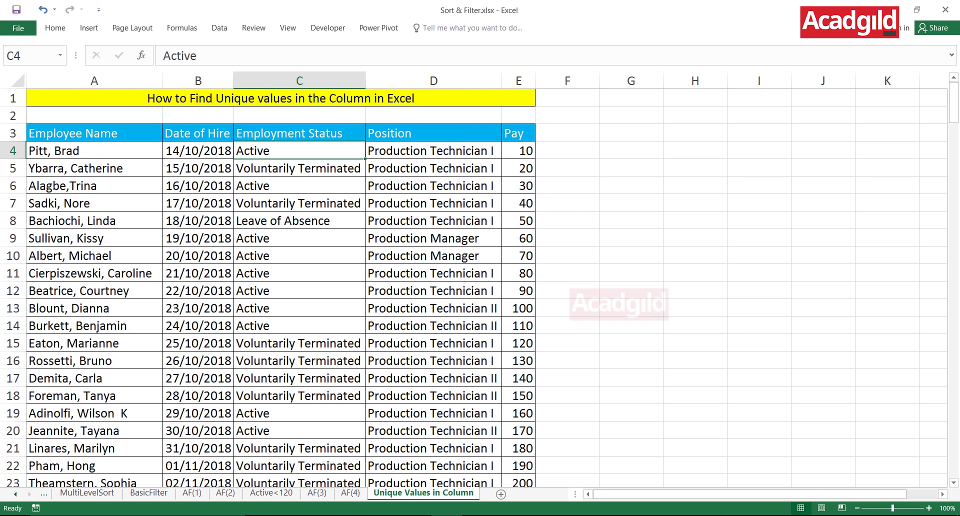
click(299, 168)
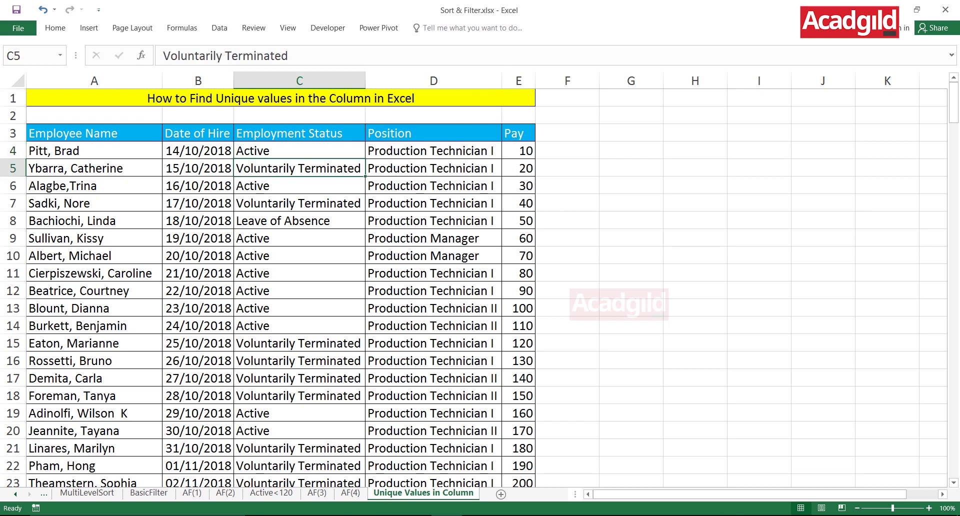
key(Down)
key(Down)
key(Down)
key(Down)
key(Down)
key(Down)
key(Down)
key(Down)
key(Down)
key(Down)
key(Down)
key(Down)
key(Down)
key(Down)
key(Down)
key(Down)
key(Down)
key(Down)
key(Down)
key(Down)
key(Down)
key(Down)
key(Down)
key(Down)
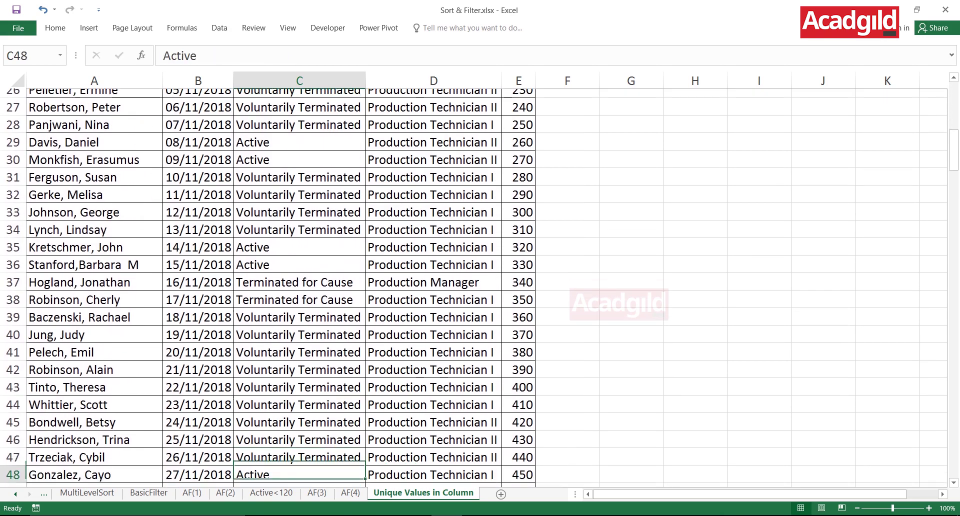
key(Down)
key(Down)
key(Down)
key(Down)
key(Down)
key(Down)
key(Down)
key(Down)
key(Down)
key(Down)
key(Down)
key(Down)
key(Down)
key(Down)
key(Down)
key(Down)
key(Down)
key(Down)
key(Down)
key(Down)
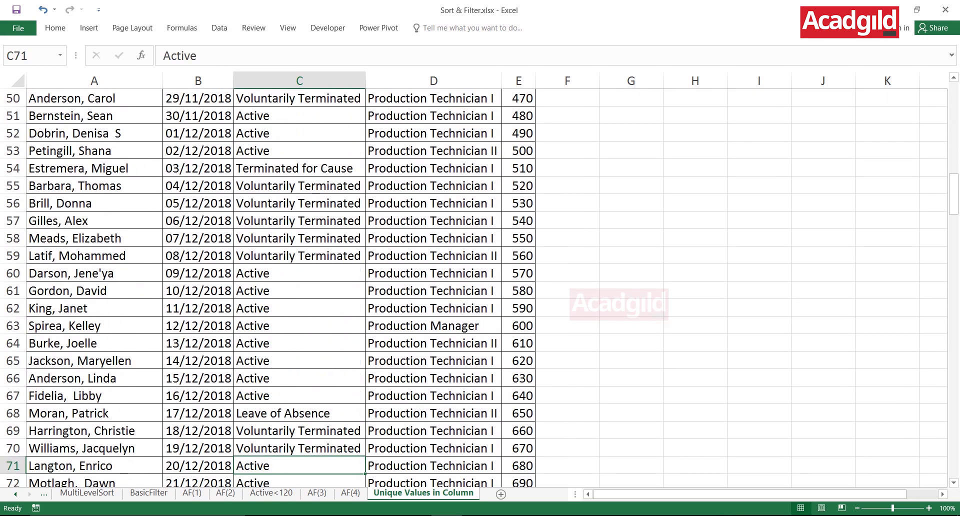
key(Up)
key(Up)
key(Up)
key(Up)
key(Up)
key(Up)
key(Up)
key(Up)
key(Up)
key(Up)
key(Up)
key(Up)
key(Up)
key(Up)
key(Up)
key(Up)
key(Up)
key(Down)
key(Down)
key(Down)
key(Down)
key(Down)
key(Up)
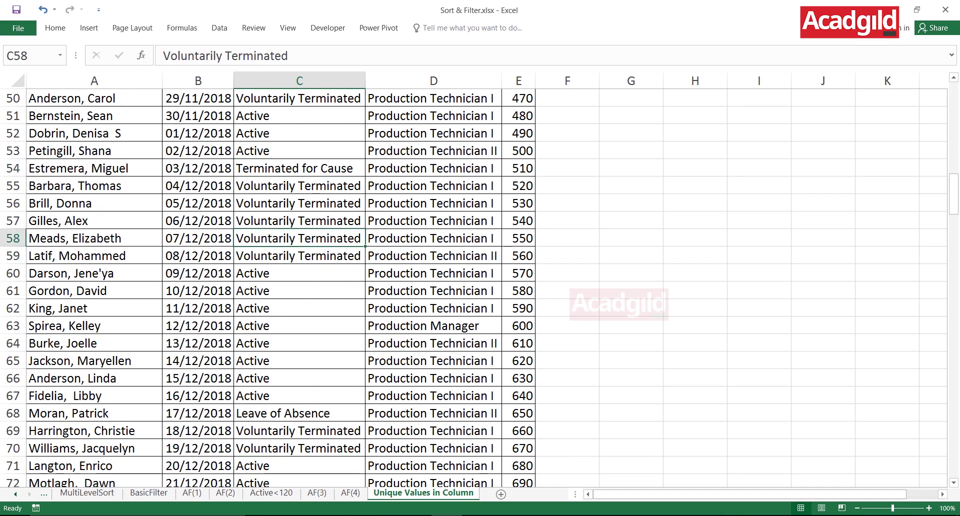
key(Up)
key(Up)
key(Up)
key(Up)
key(Up)
key(Up)
key(Up)
key(Up)
key(Up)
key(Up)
key(Up)
key(Up)
key(Up)
key(Up)
key(Up)
key(Up)
key(Up)
key(Up)
key(Up)
key(Up)
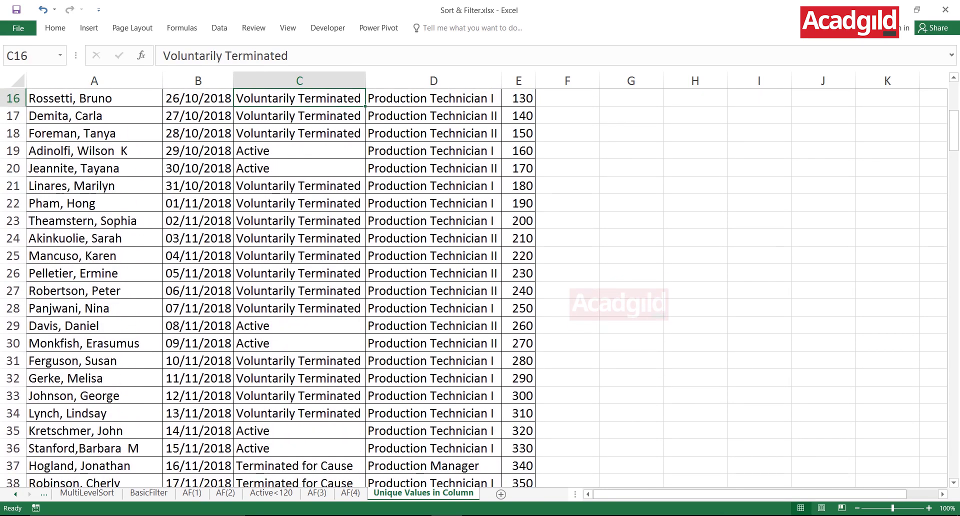
key(Up)
key(Up)
key(Up)
key(Up)
key(Up)
key(Up)
key(Up)
key(Up)
key(Up)
key(Up)
key(Up)
key(Up)
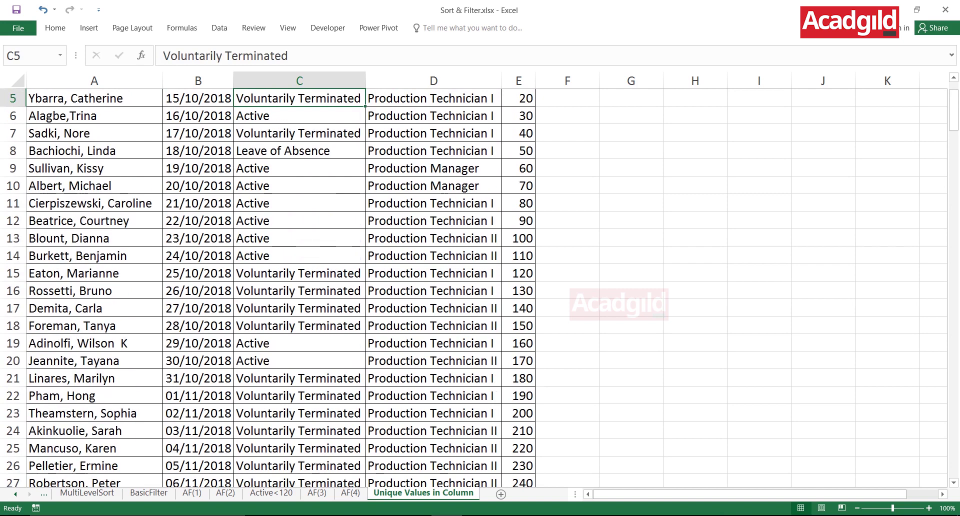
key(Up)
key(Up)
key(Up)
key(Down)
key(Down)
key(Down)
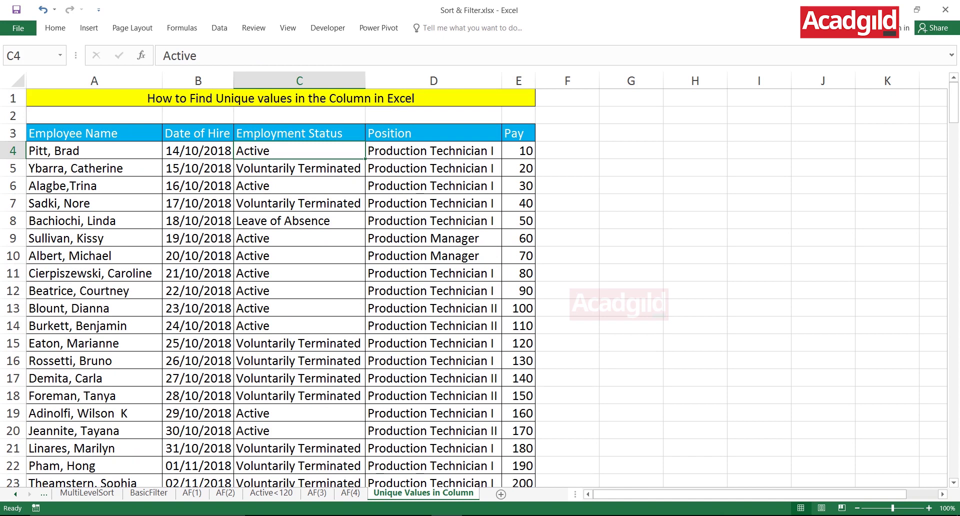
Turn on filtering for the employee table and view the distinct values in the Employment Status filter list without filtering.
key(ctrl+shift+l)
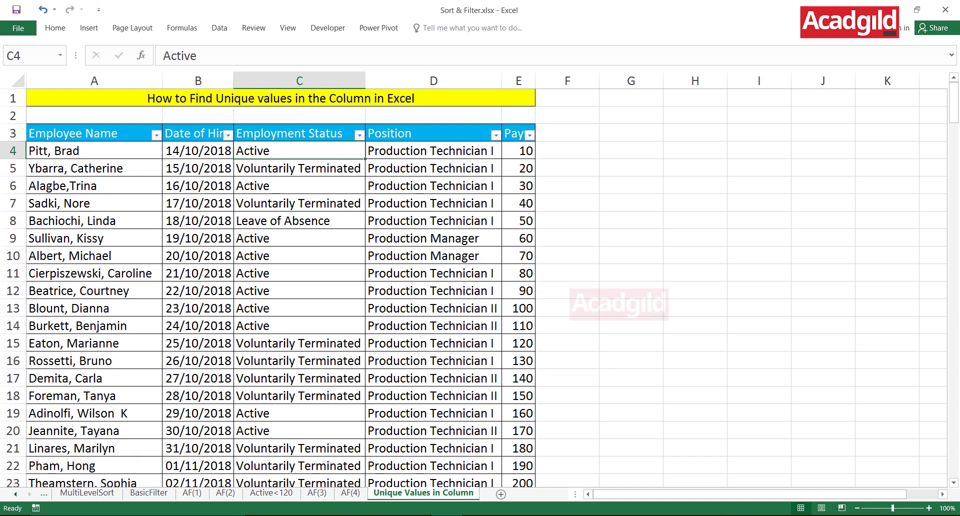
key(alt+Down)
key(Tab)
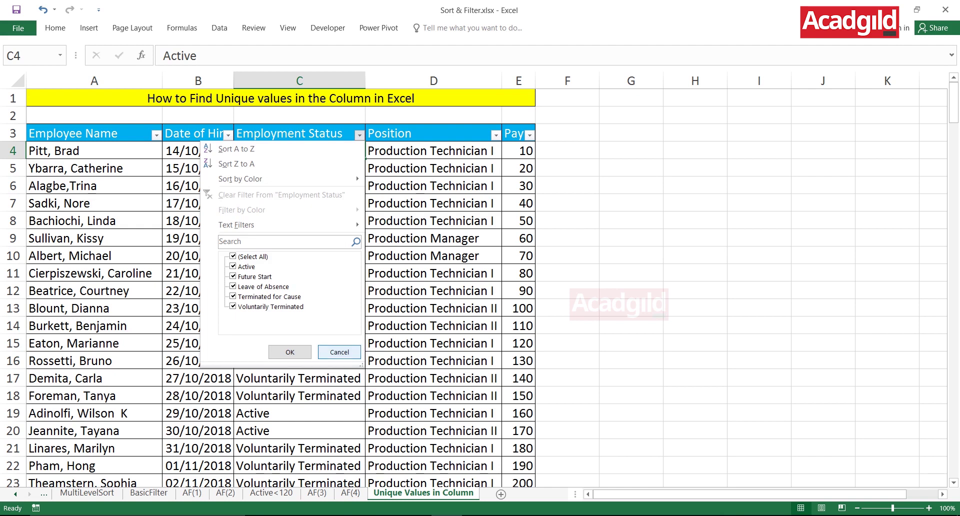
click(339, 352)
click(299, 256)
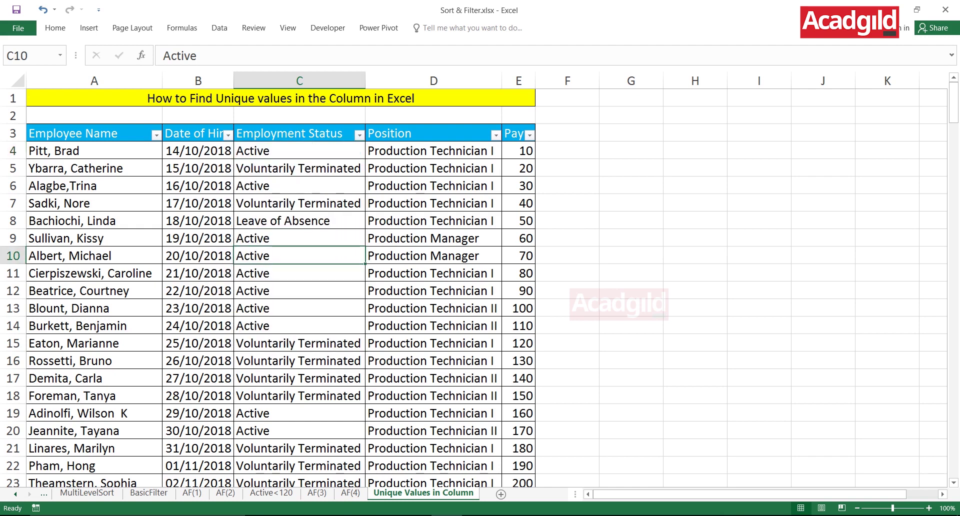
click(299, 221)
click(299, 256)
drag(299, 150, 299, 448)
drag(299, 168, 300, 378)
drag(433, 168, 434, 343)
drag(95, 168, 95, 378)
click(631, 169)
click(695, 168)
click(759, 169)
click(823, 151)
click(631, 151)
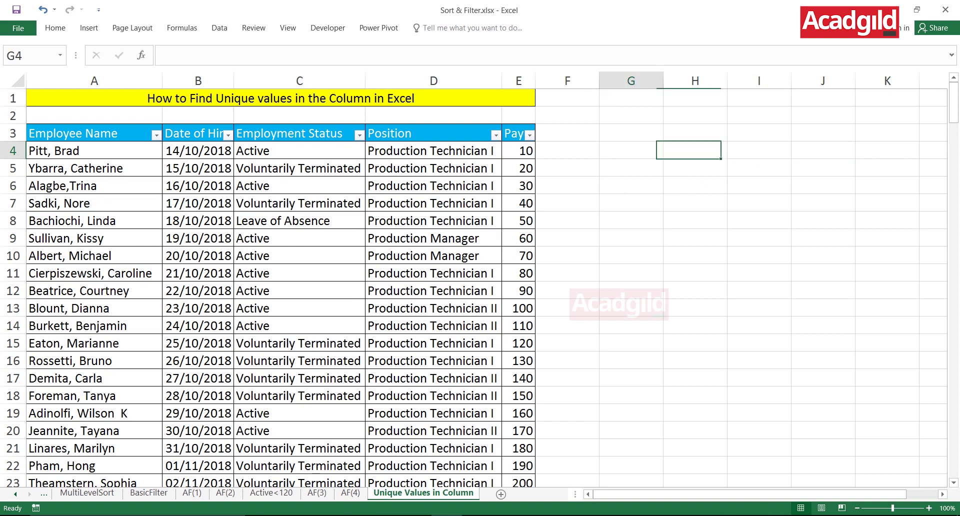
click(300, 168)
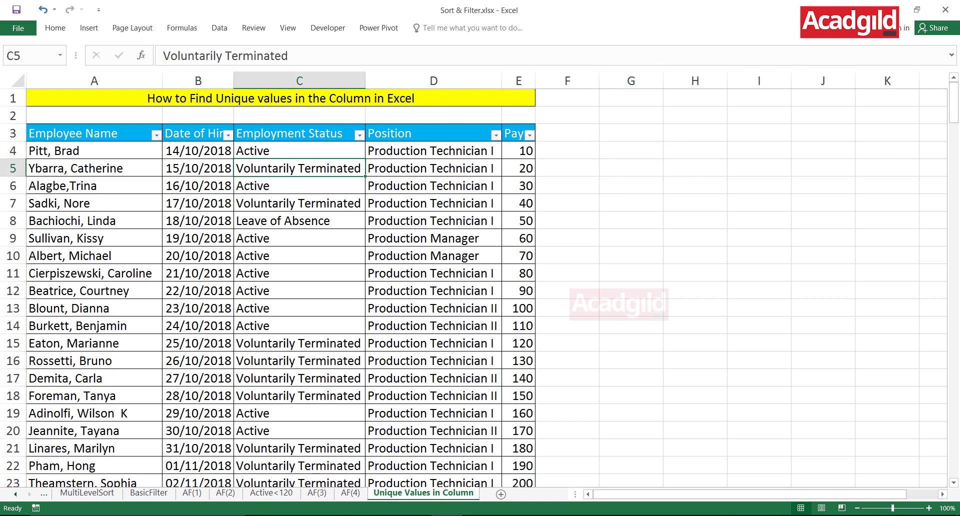
Remove the filter from the employee table's header row.
click(219, 28)
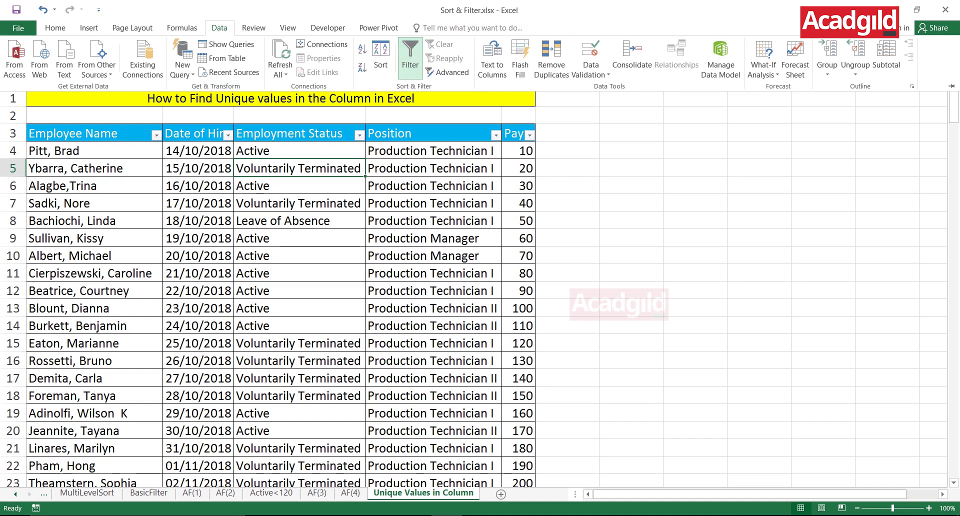
key(Escape)
click(300, 238)
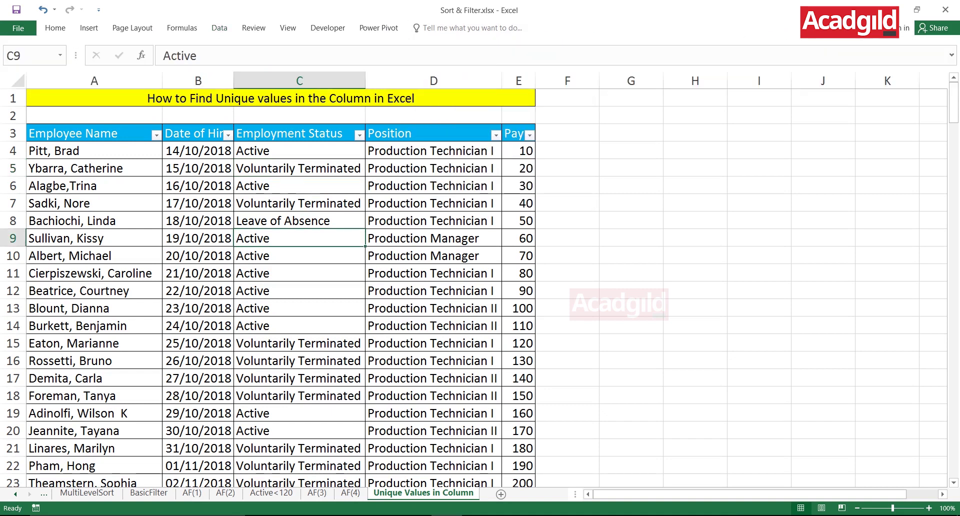
key(ctrl+shift+l)
click(300, 150)
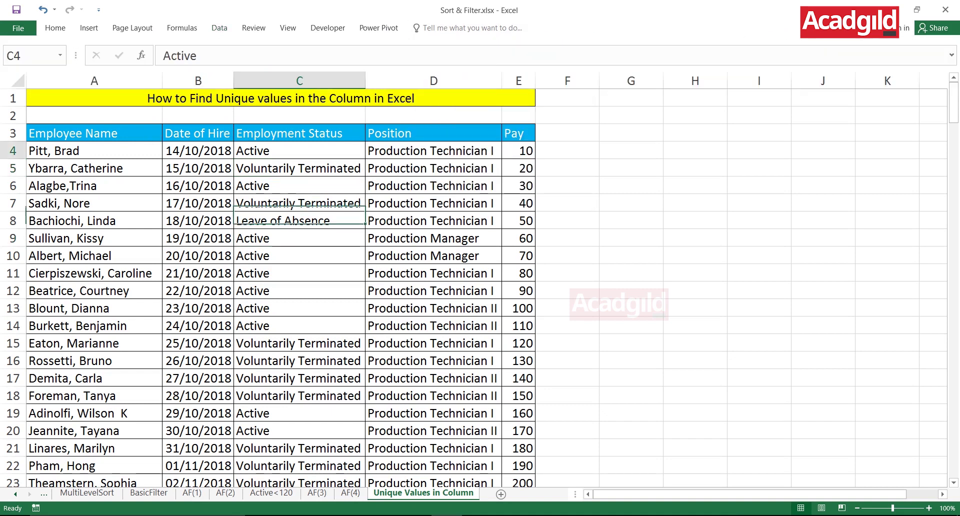
click(299, 185)
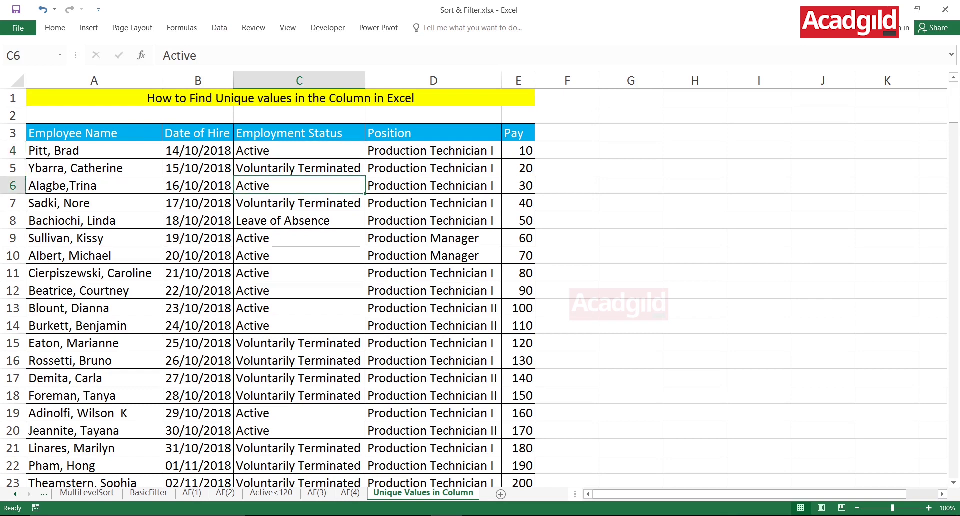
drag(94, 134, 434, 361)
click(433, 308)
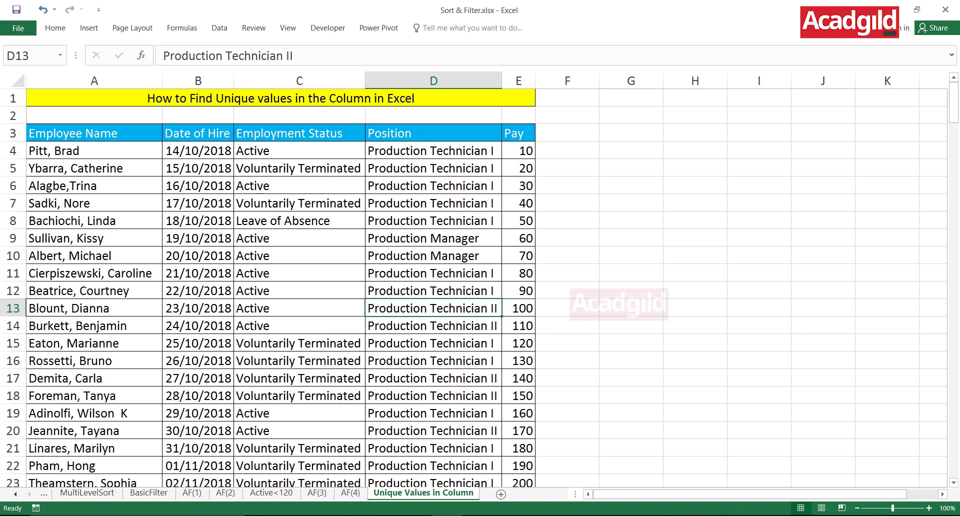
drag(299, 133, 299, 378)
click(299, 186)
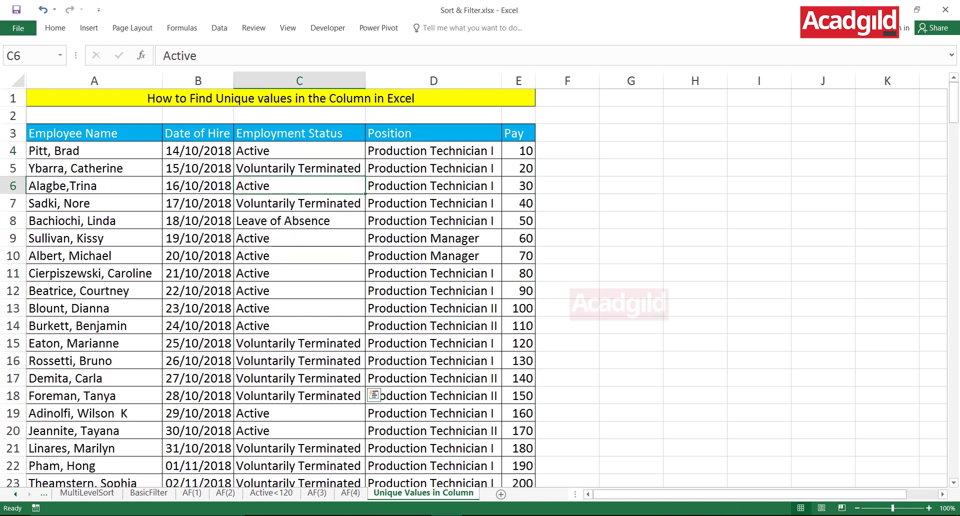
drag(300, 134, 299, 448)
drag(300, 133, 299, 448)
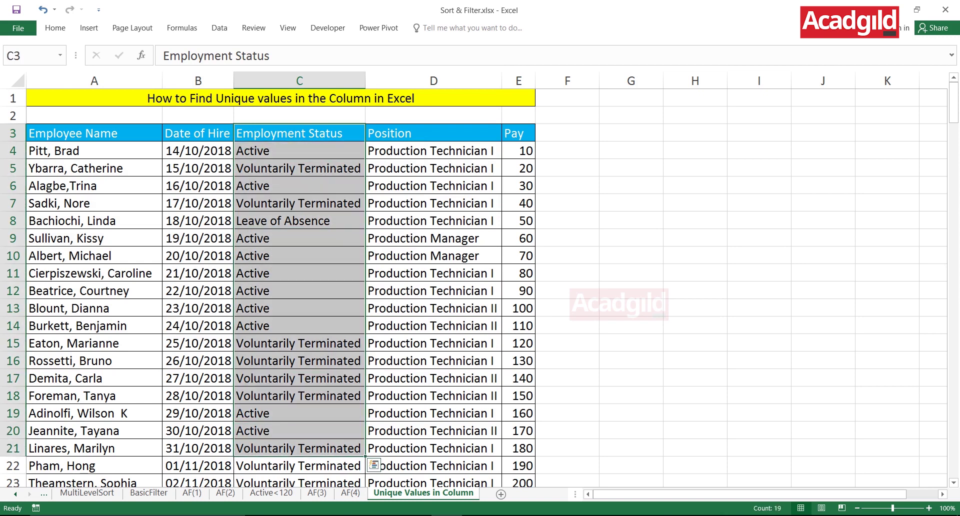
click(631, 150)
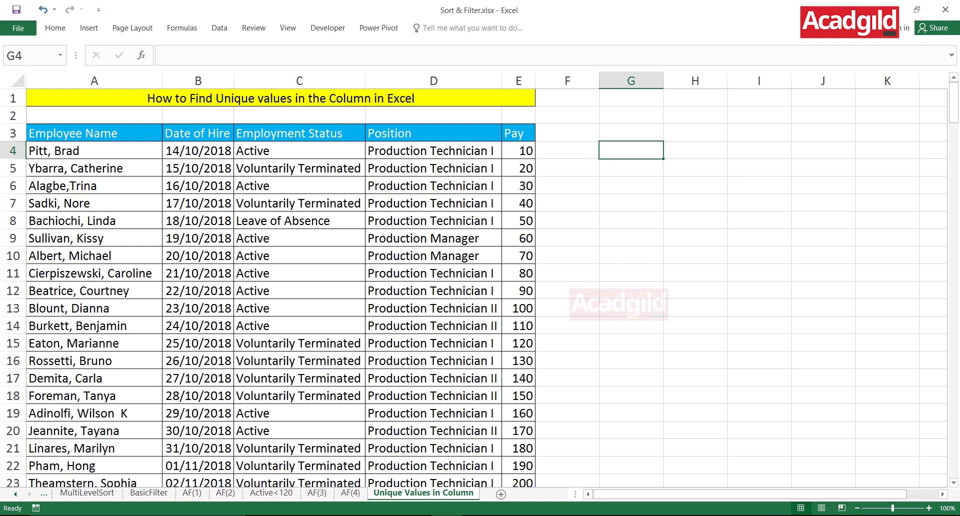
drag(300, 133, 300, 378)
click(631, 150)
click(299, 151)
click(299, 203)
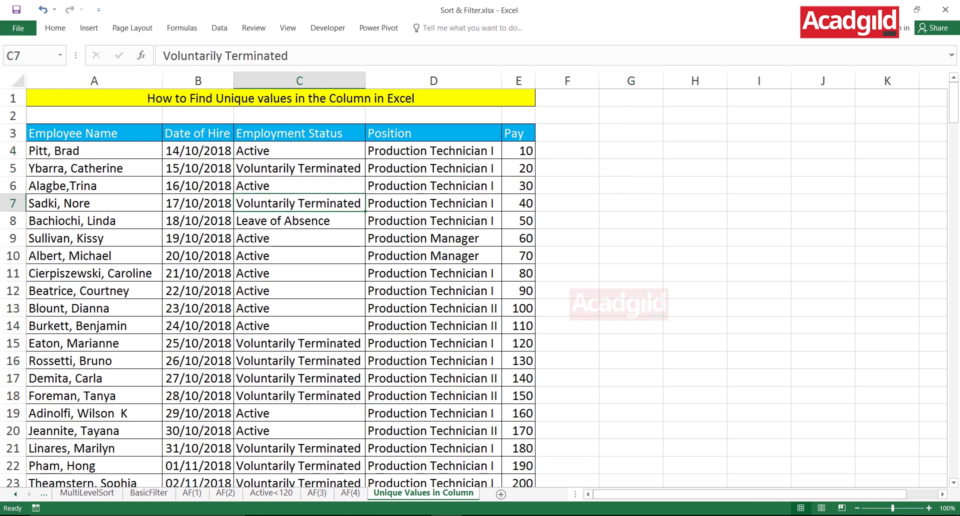
Start an Advanced Filter and set its list range to the Employment Status column, C3:C212, including the header.
click(219, 28)
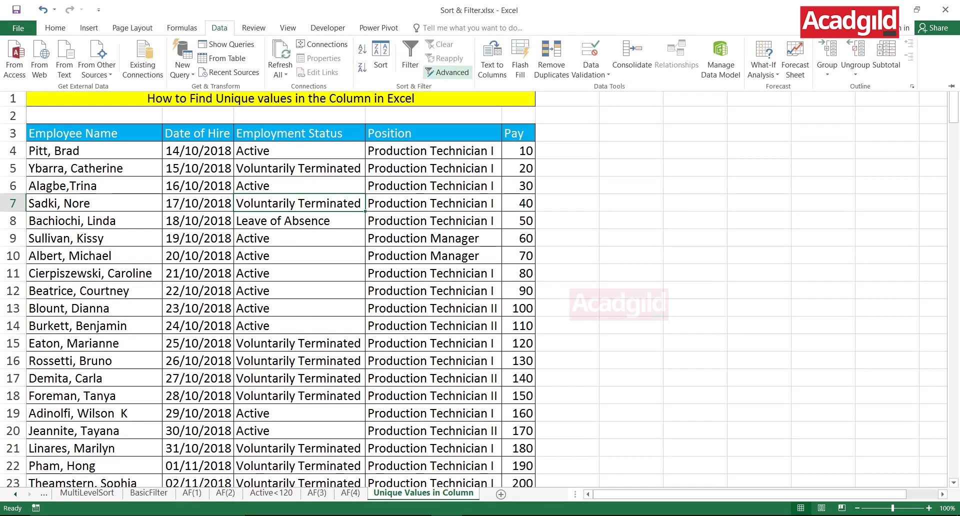
click(447, 72)
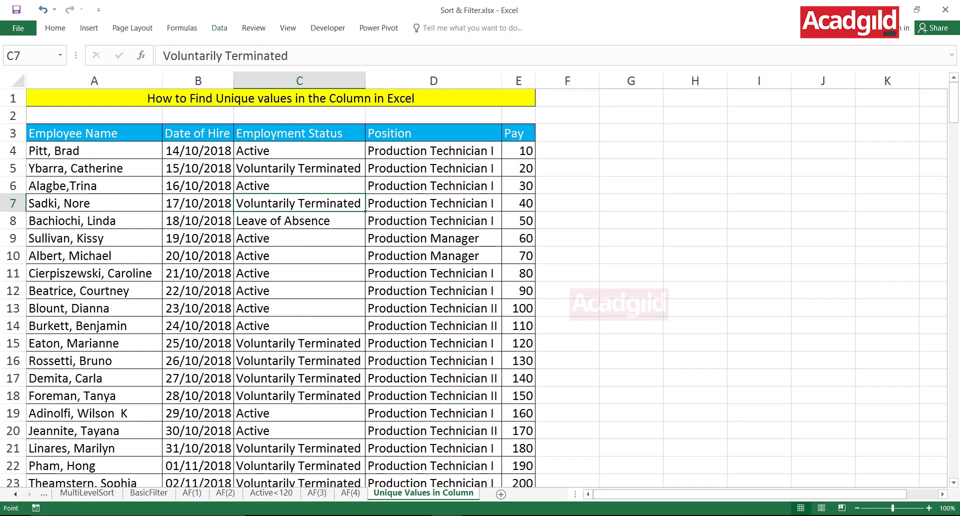
drag(380, 56, 643, 42)
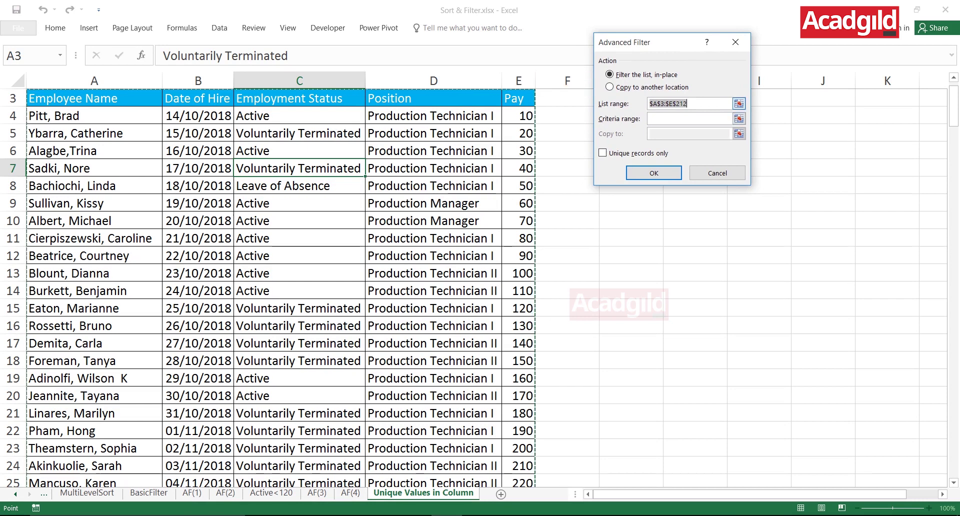
key(BackSpace)
click(299, 98)
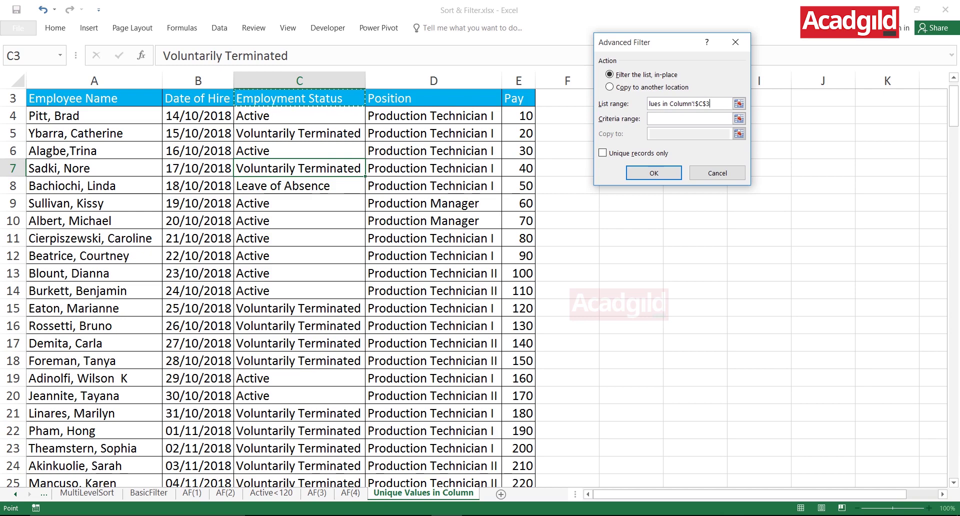
key(ctrl+shift+Down)
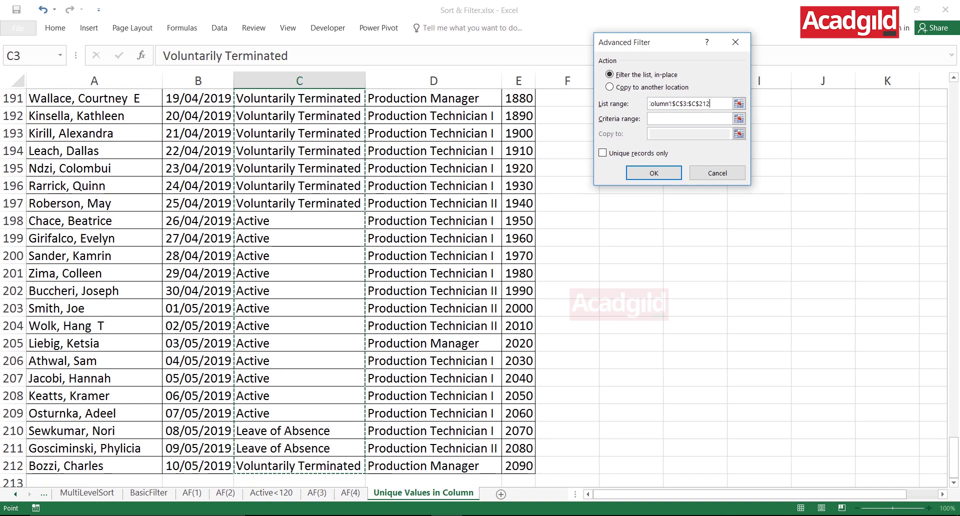
key(ctrl+shift+Up)
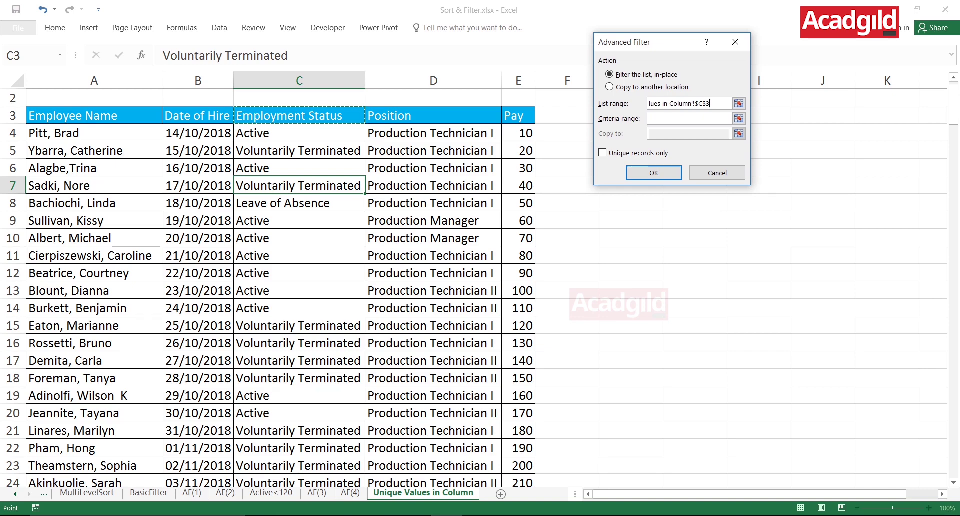
key(ctrl+shift+Down)
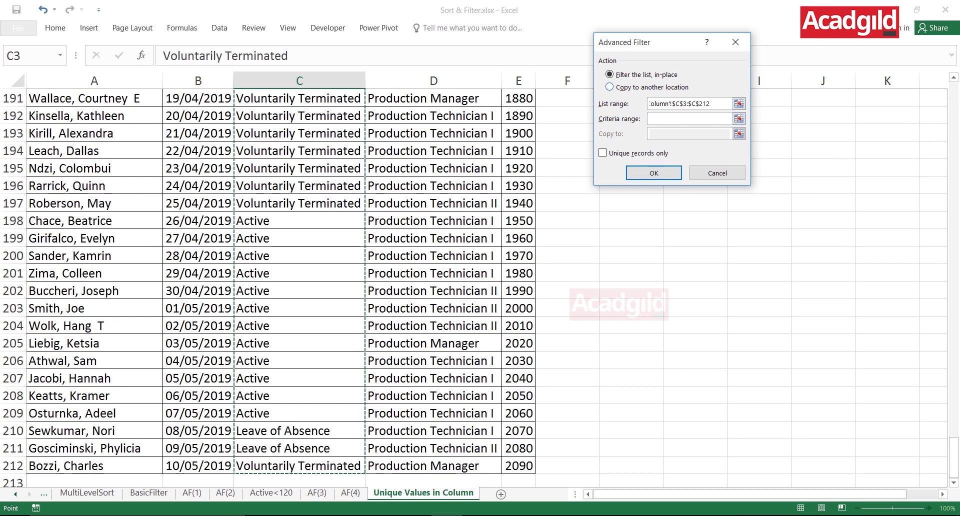
Set the Advanced Filter to copy its results to another location, with cell G3 as the destination.
click(610, 87)
drag(650, 42, 742, 84)
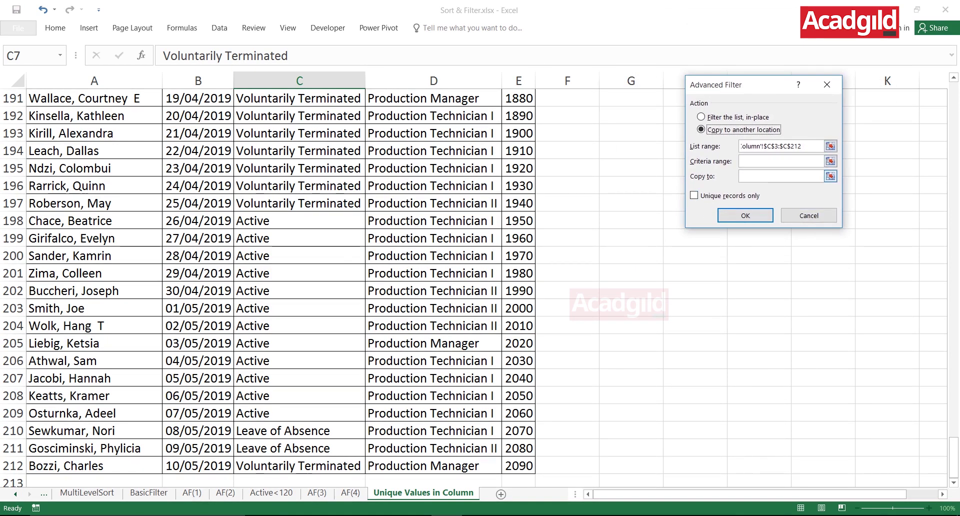
click(781, 176)
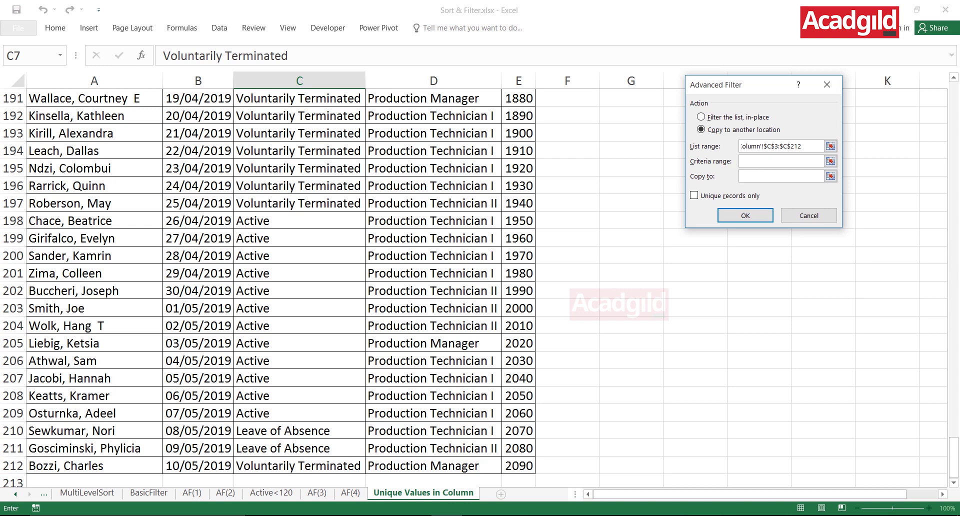
drag(740, 84, 639, 101)
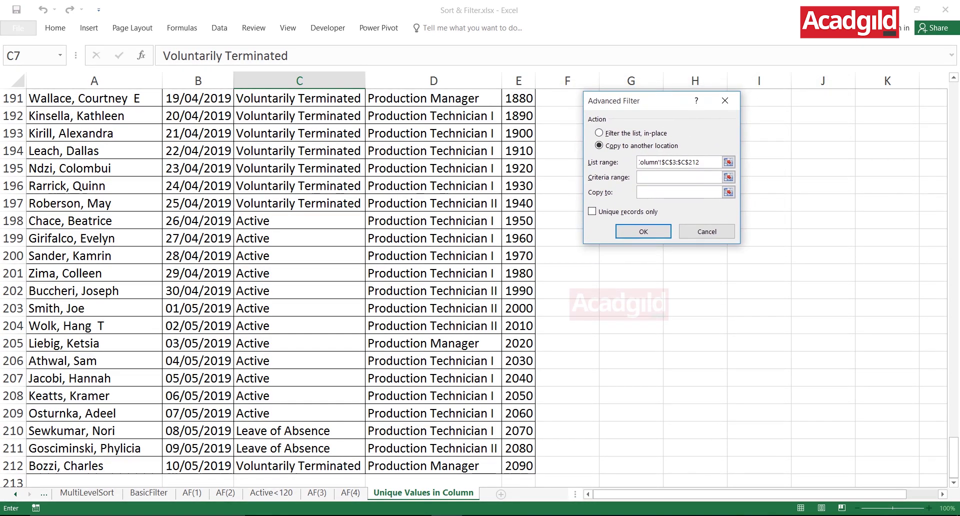
scroll(473, 288, up, 20)
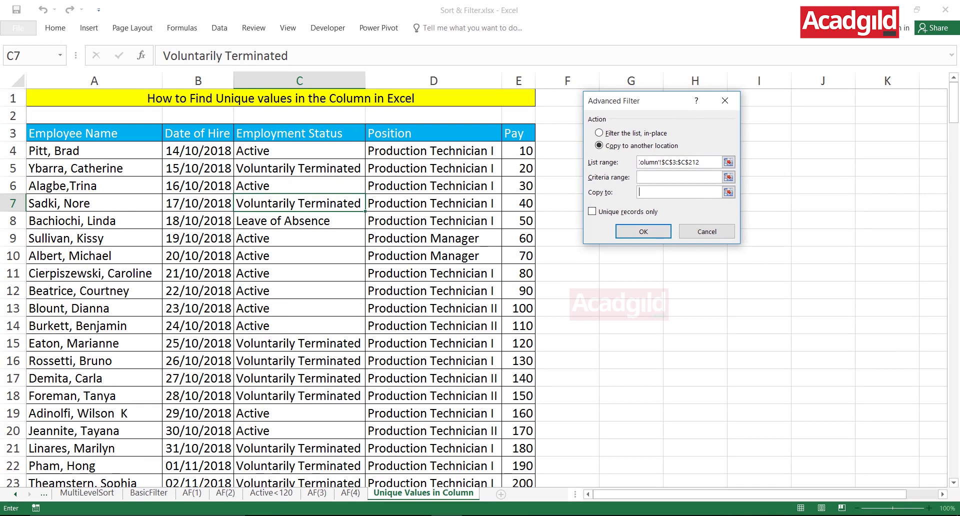
drag(640, 101, 641, 148)
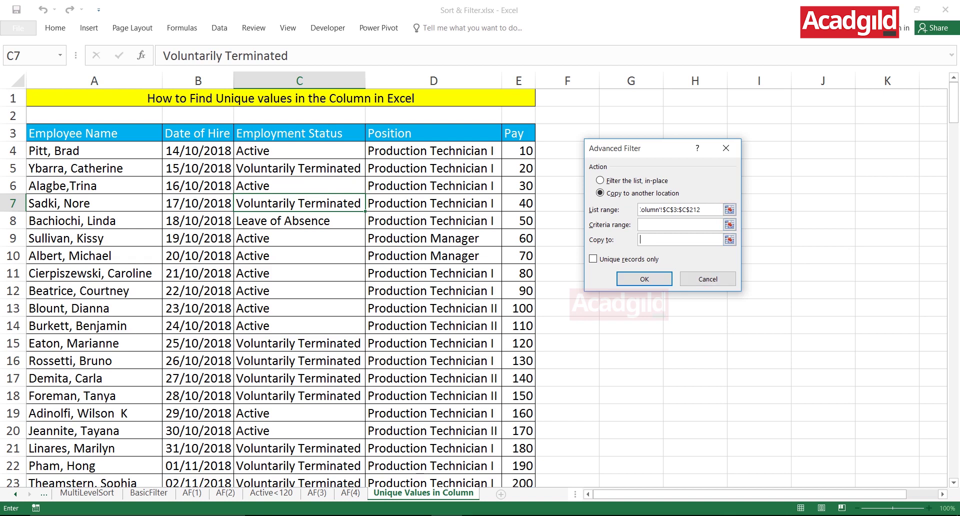
drag(640, 148, 320, 134)
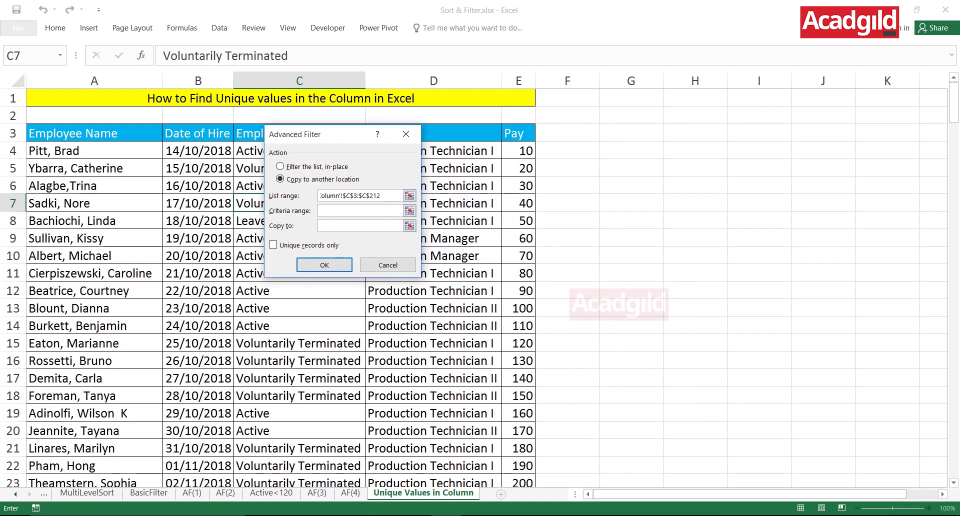
click(631, 133)
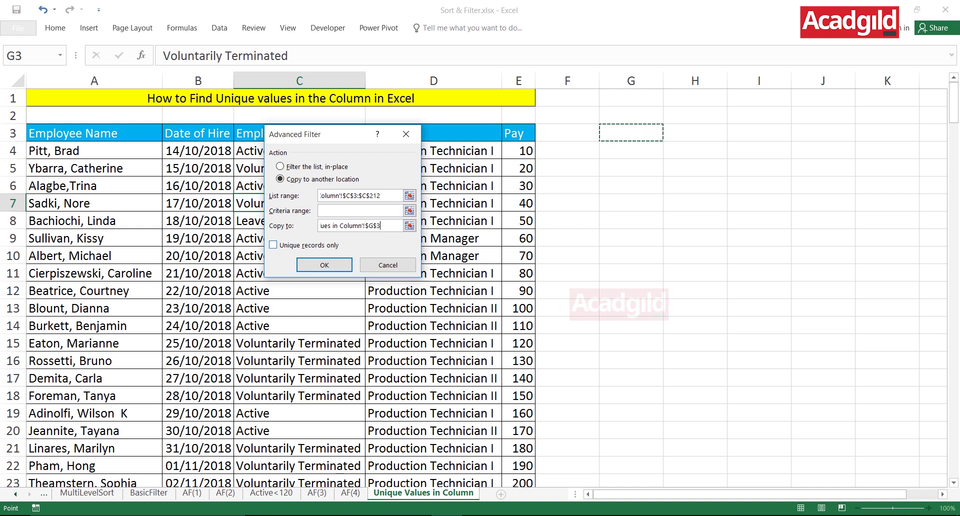
Extract only the unique Employment Status records and widen column G to fit them.
click(273, 245)
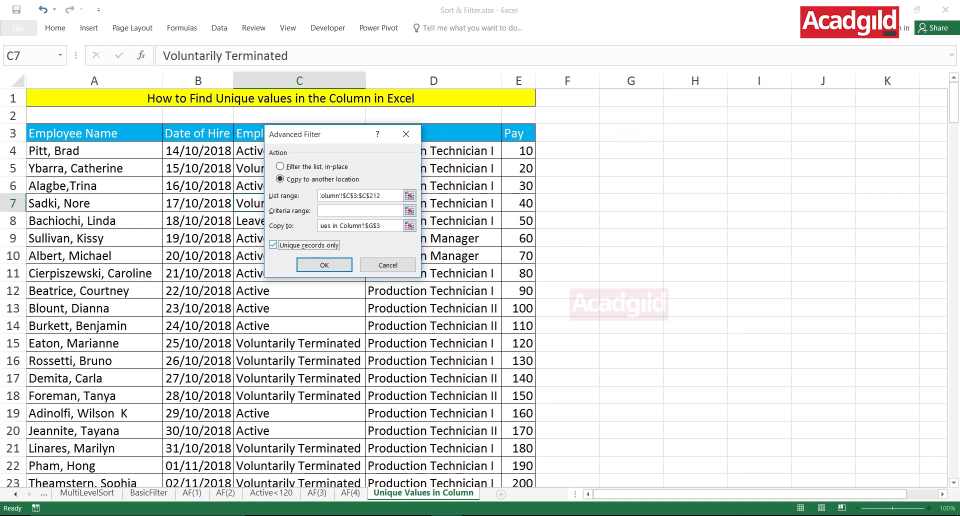
key(Return)
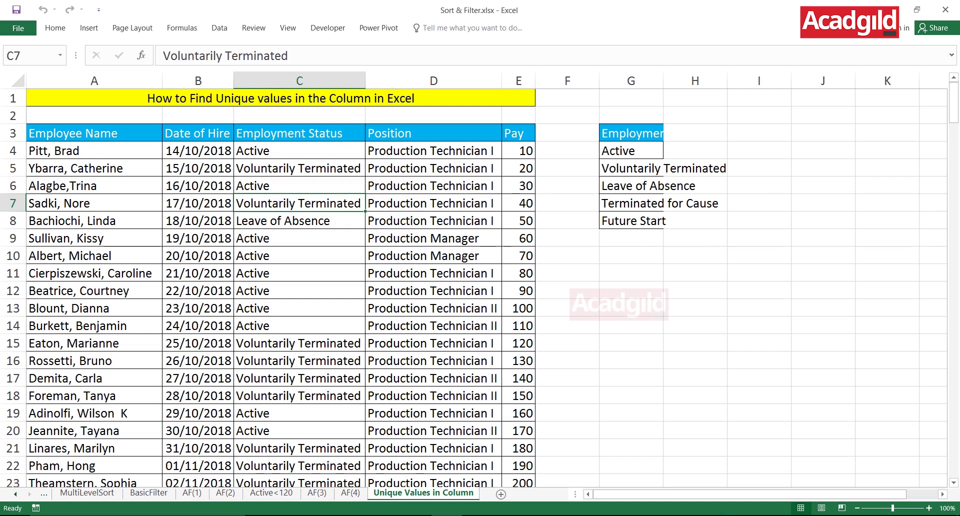
drag(663, 81, 740, 81)
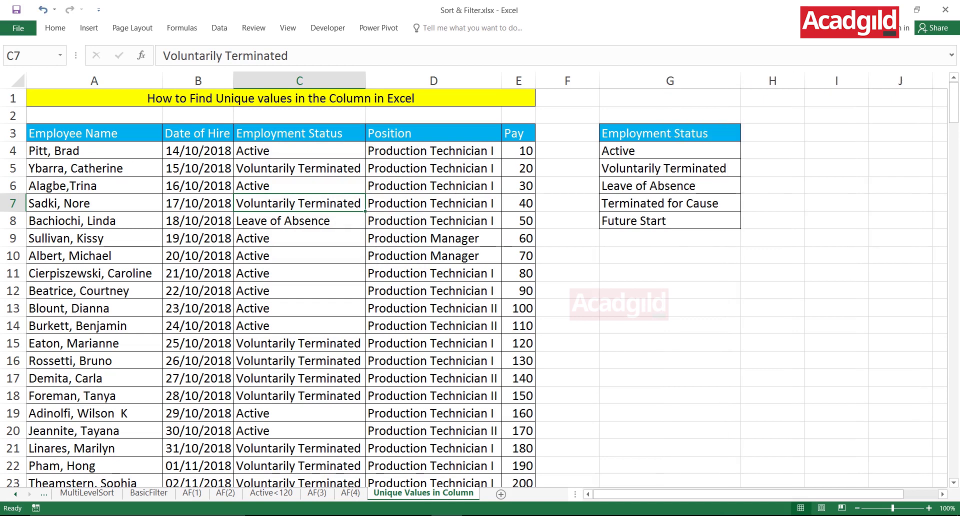
Examine the extracted Employment Status list and the repeating entries in the table's Position column.
click(670, 133)
click(670, 203)
click(670, 133)
click(433, 133)
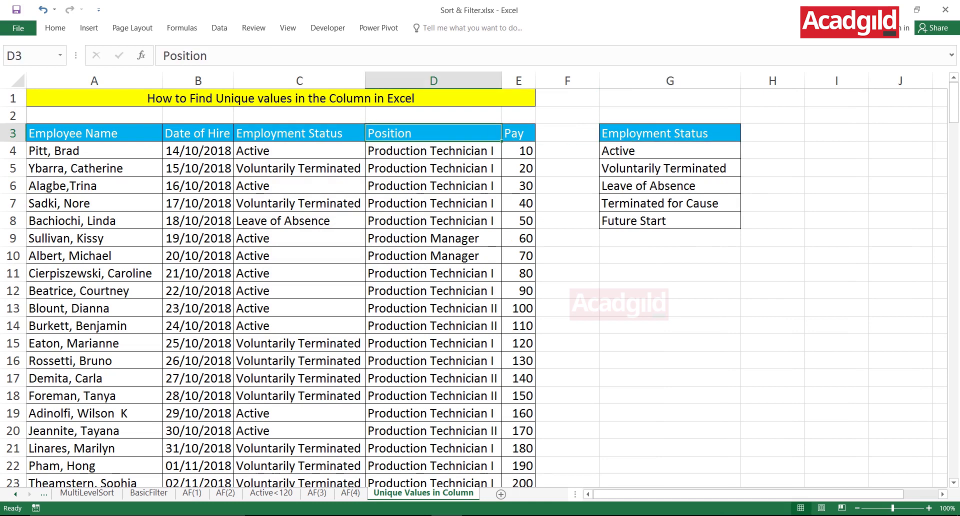
drag(434, 133, 433, 344)
click(434, 185)
key(Up)
key(Up)
key(Up)
Start another Advanced Filter and set its list range to the Position column, D3:D212, including the header.
click(433, 203)
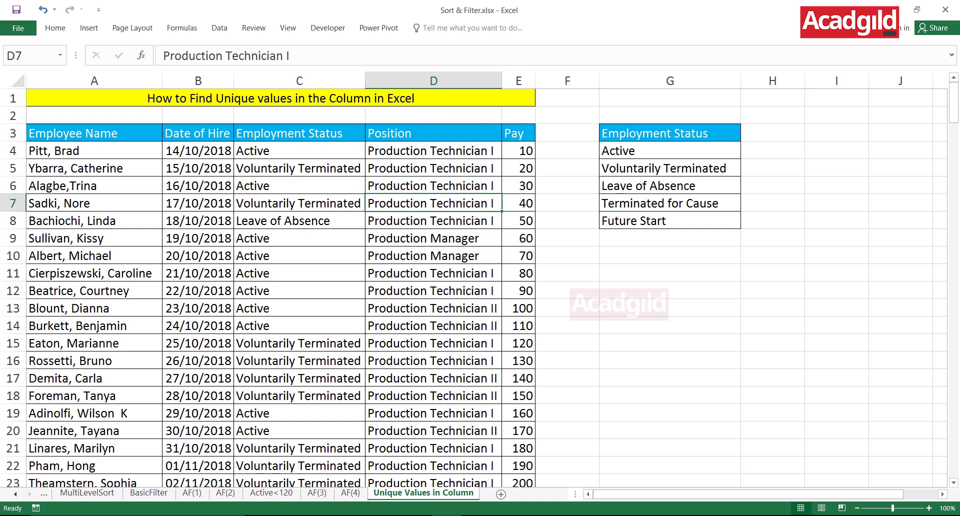
click(219, 28)
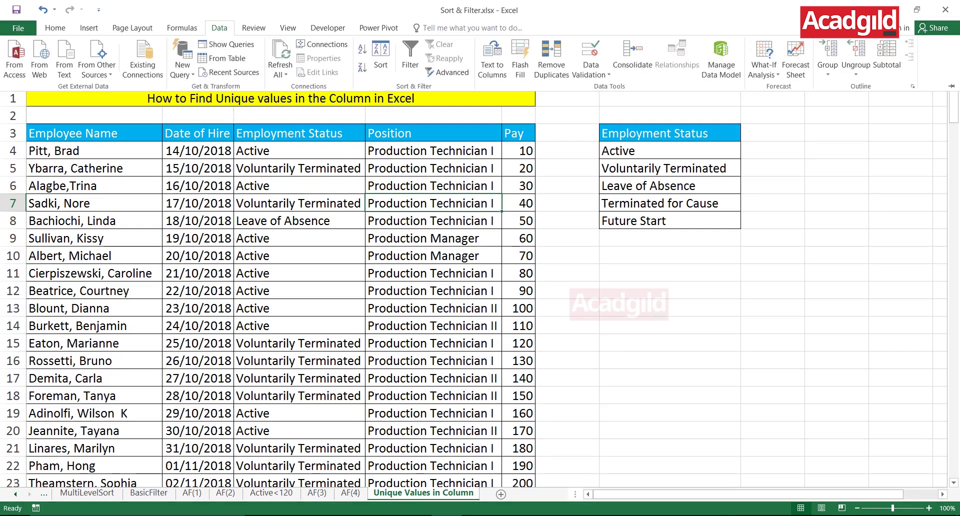
click(448, 72)
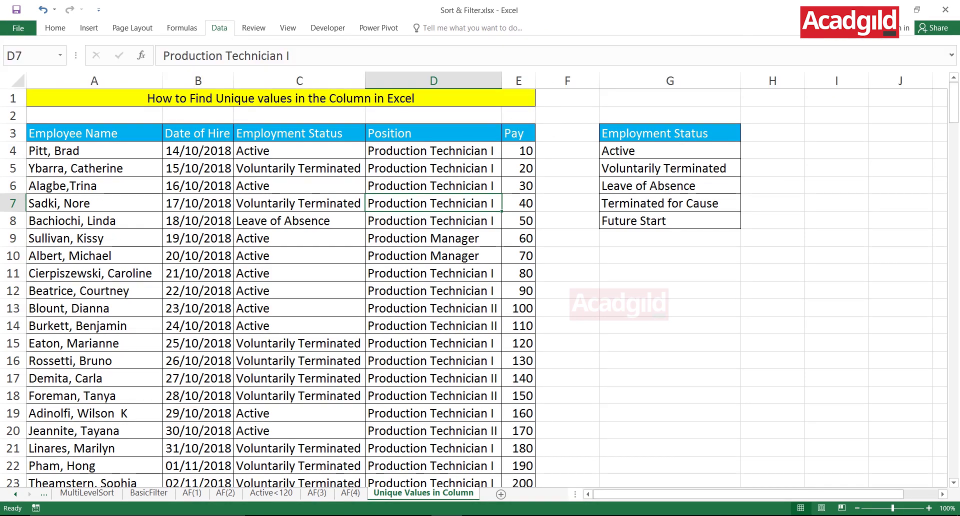
drag(320, 134, 536, 84)
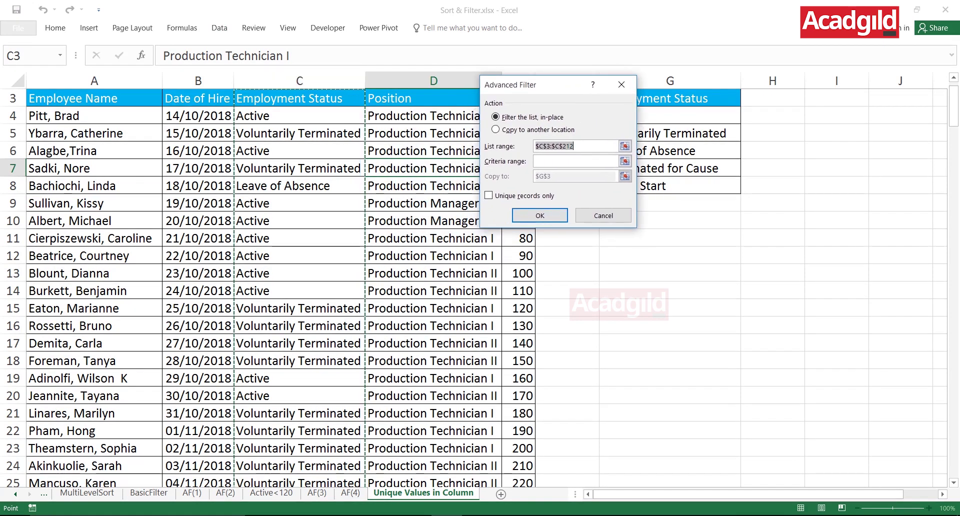
key(BackSpace)
click(422, 98)
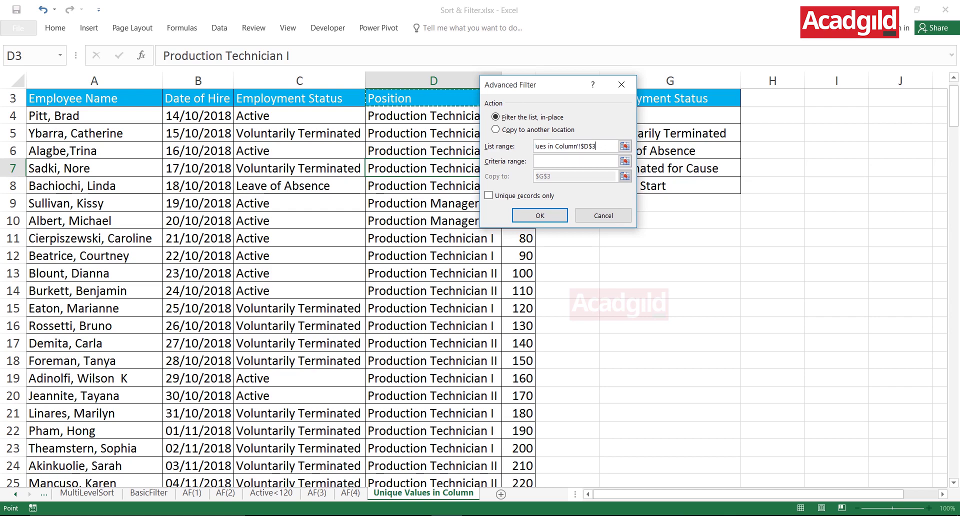
key(ctrl+shift+Down)
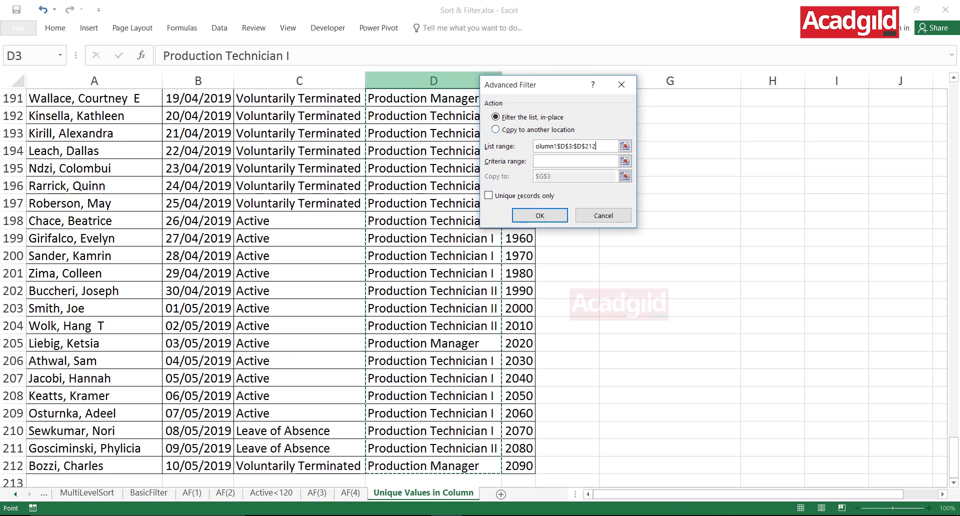
Choose to copy the Position filter results to another location and replace the destination with cell I3.
click(495, 130)
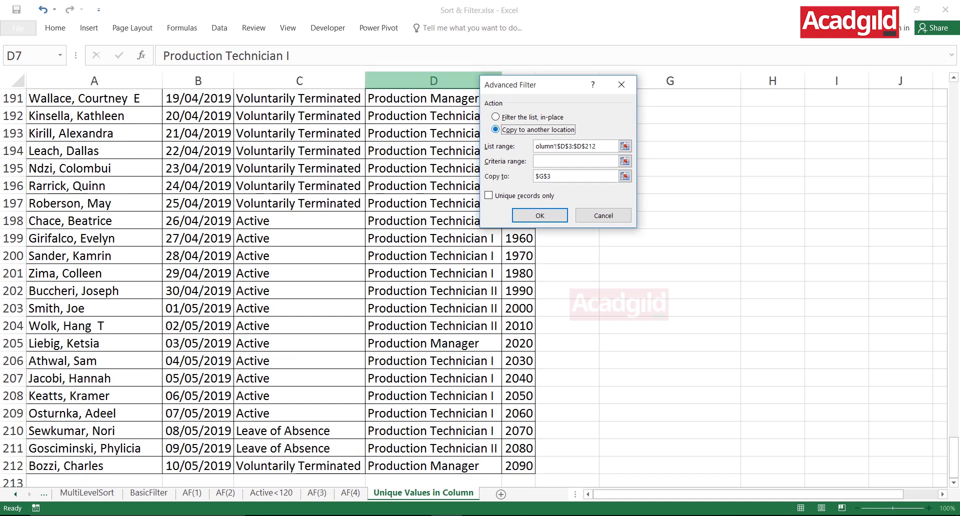
click(625, 176)
click(543, 176)
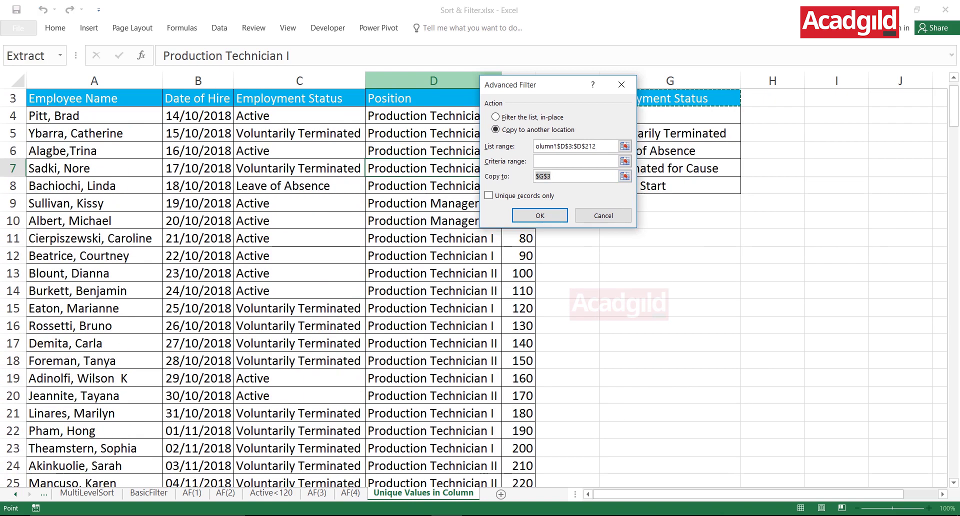
key(BackSpace)
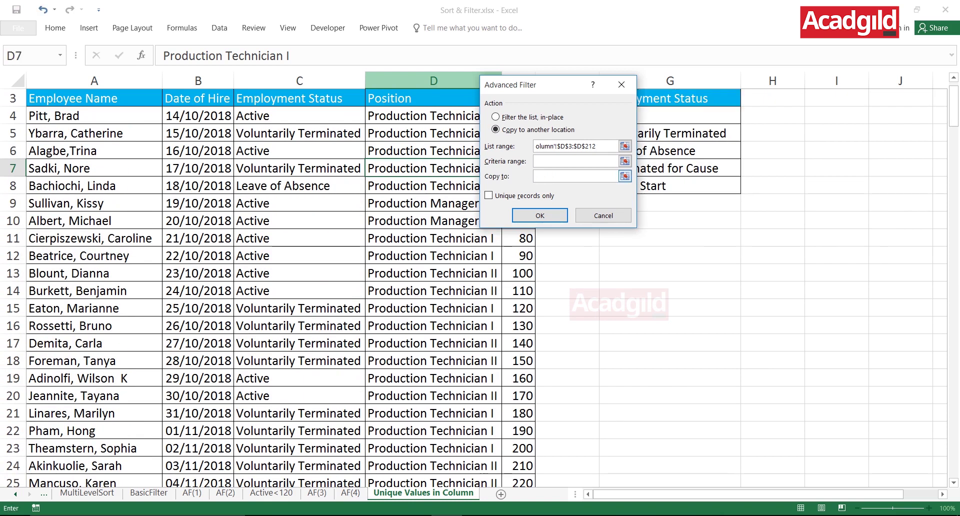
click(837, 97)
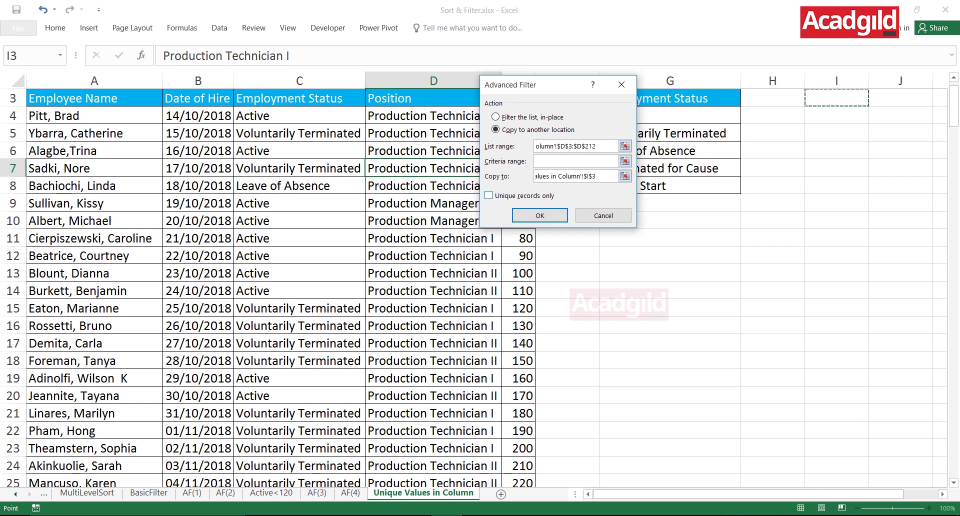
Extract only the unique Position records and autofit column I to its contents.
click(488, 195)
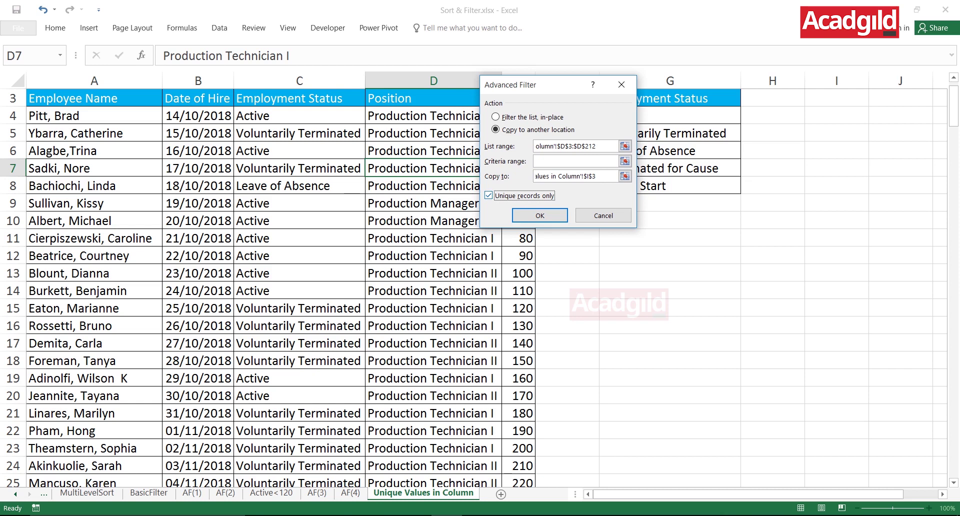
click(540, 215)
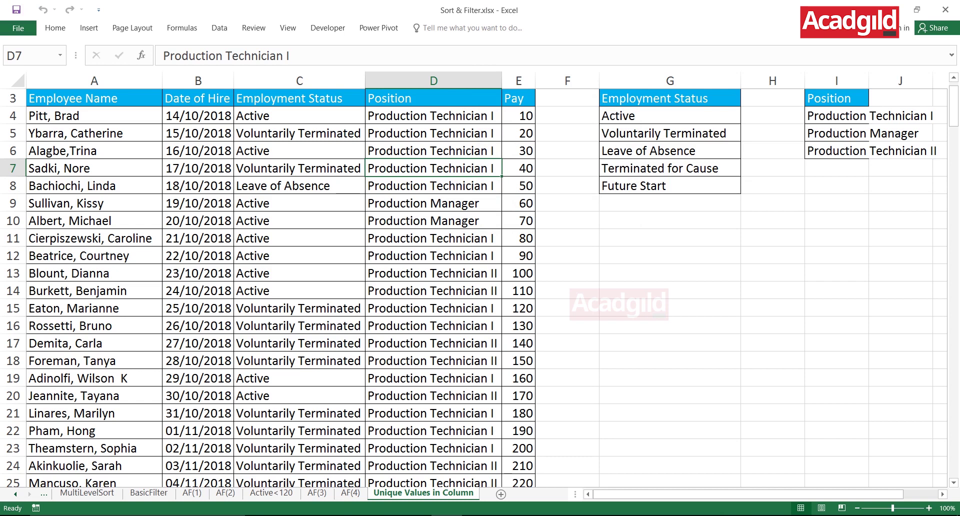
double_click(868, 80)
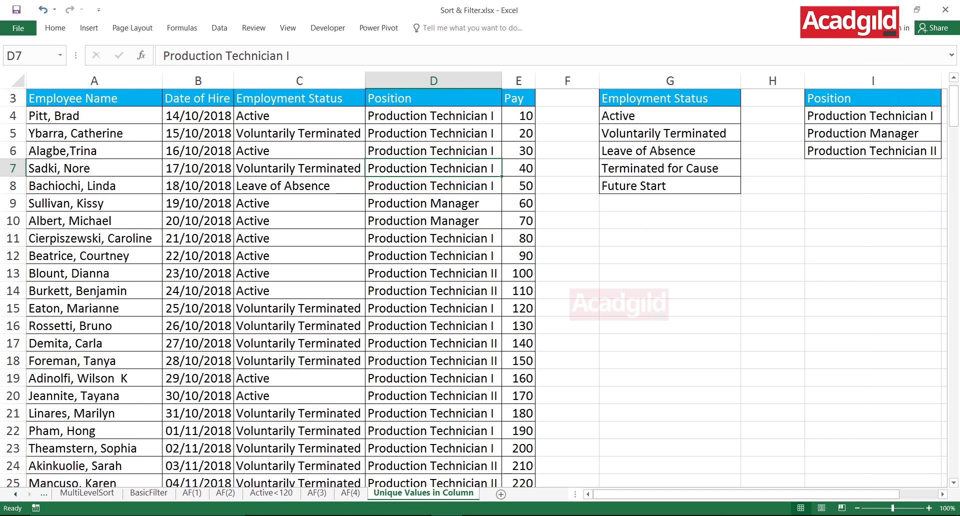
Review the extracted Position values in I3:I6, leaving their contents unedited.
drag(850, 99, 851, 151)
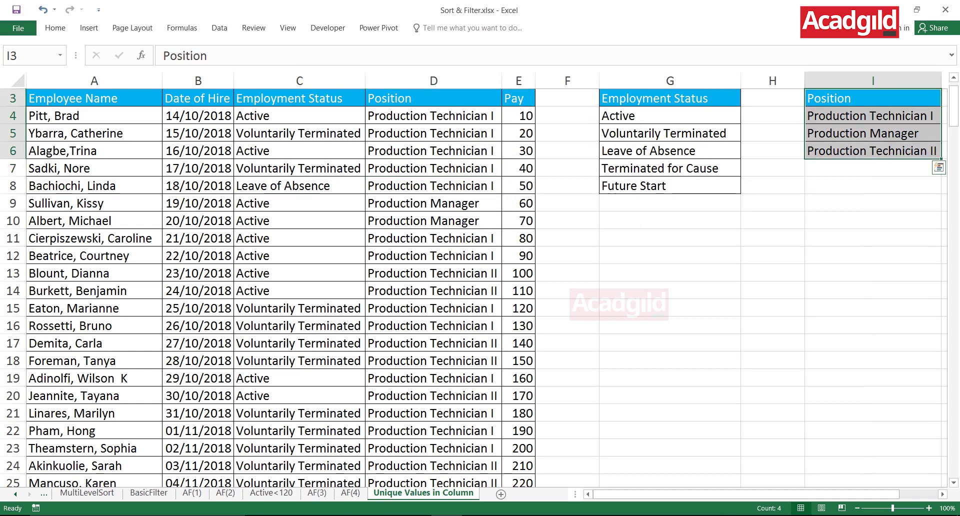
key(Down)
text(0)
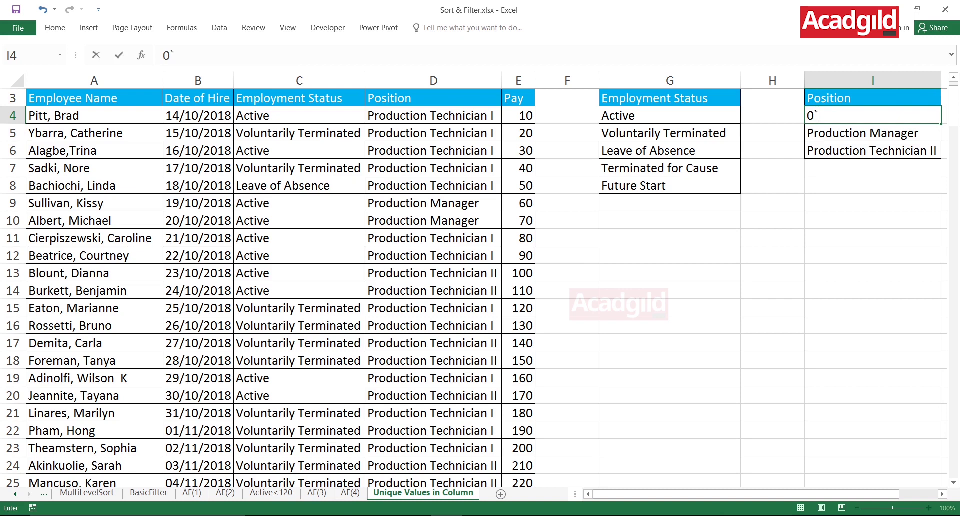
key(Escape)
key(Down)
key(Down)
key(Up)
key(Down)
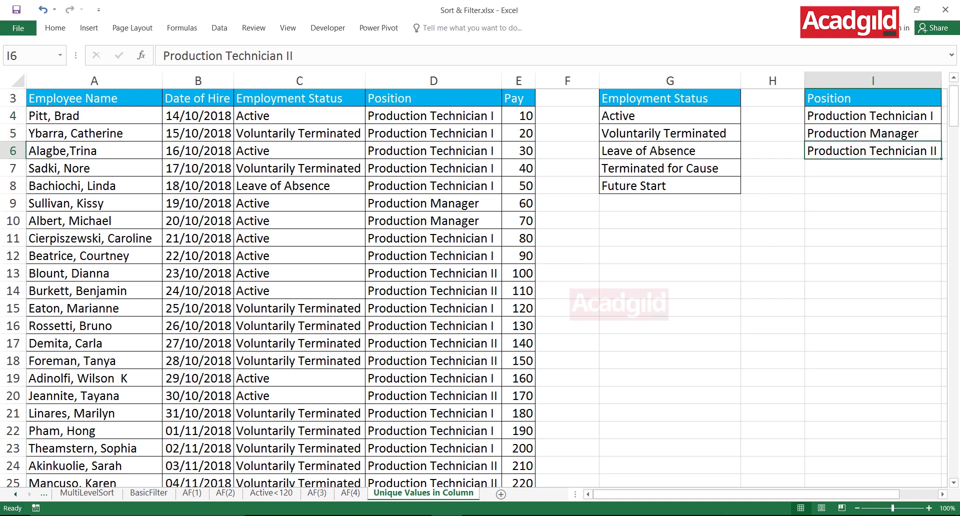
Turn on filtering for the employee table and view the distinct values in the Position filter list without filtering.
click(433, 168)
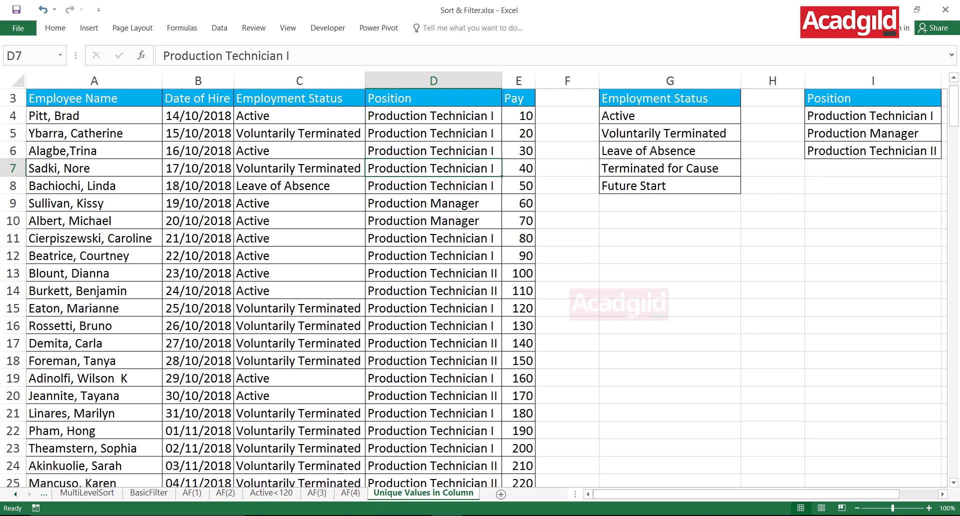
click(300, 186)
click(433, 203)
click(219, 27)
click(410, 59)
click(495, 99)
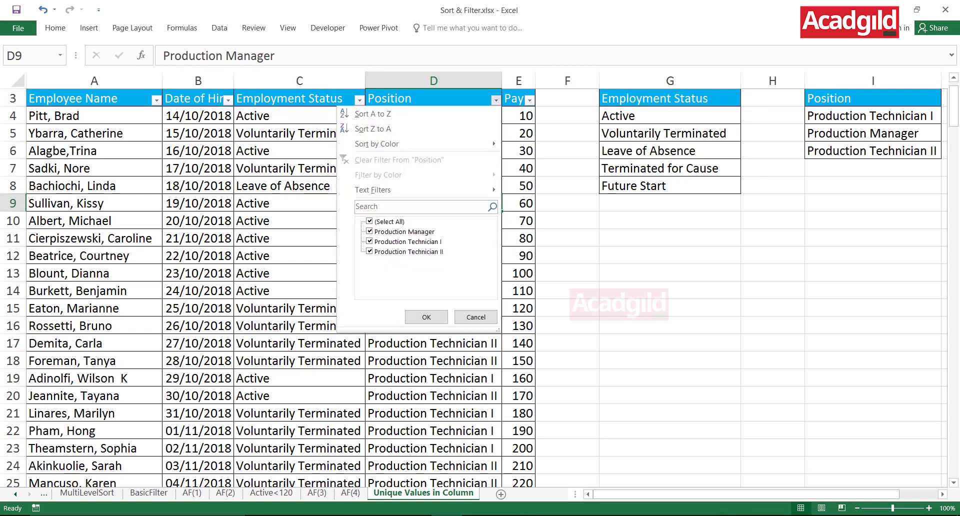
click(476, 317)
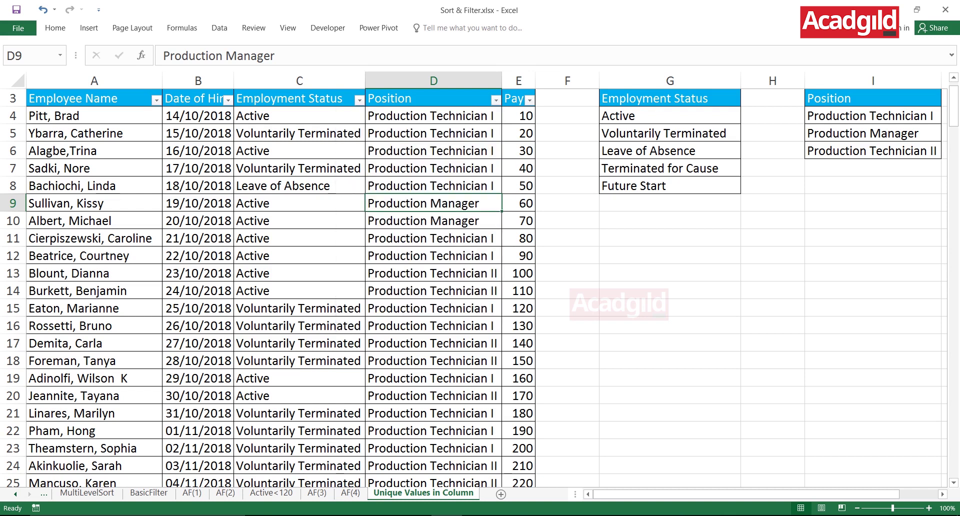
Turn off filtering for the employee table and return to the first entry in the Position column.
click(299, 221)
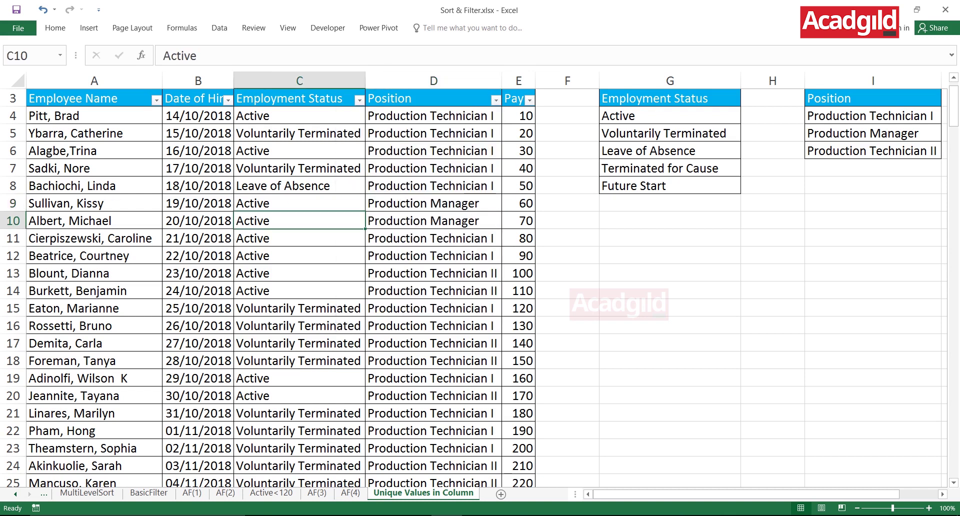
key(ctrl+shift+l)
click(434, 133)
key(Up)
key(Up)
key(Up)
key(Up)
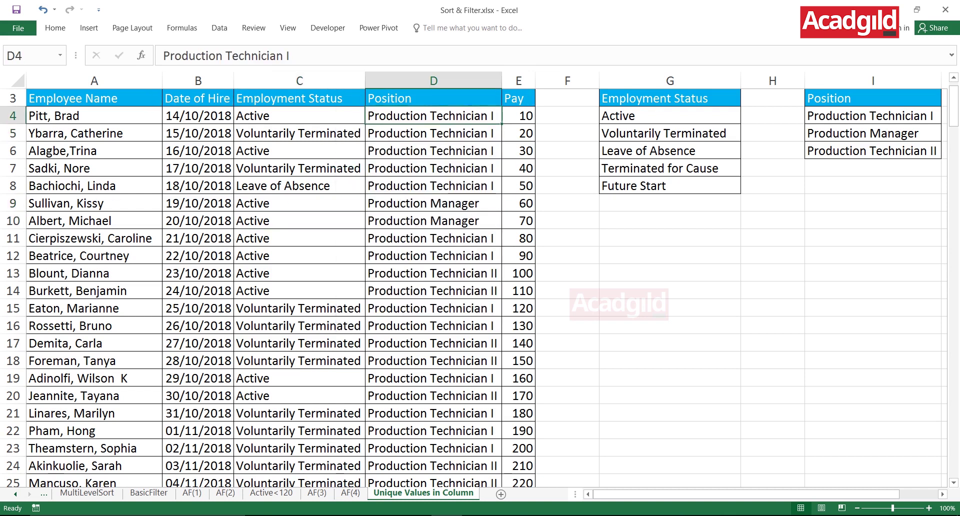